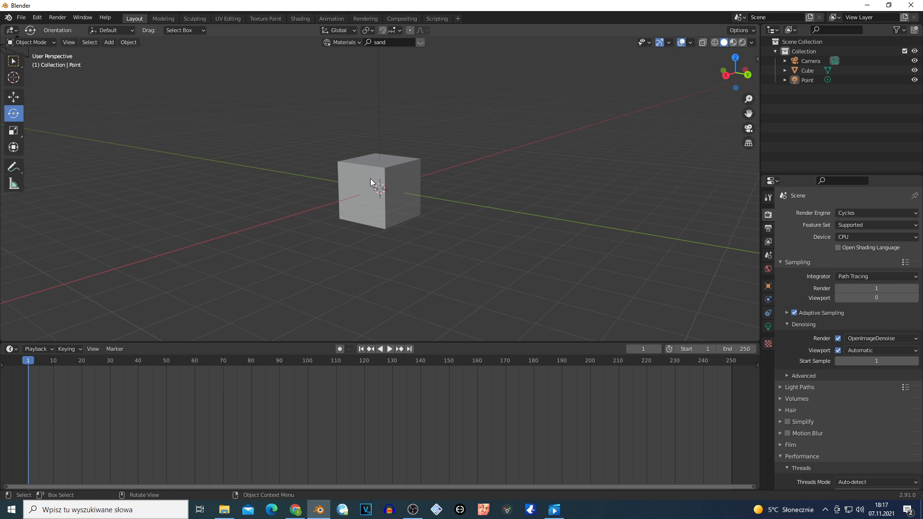
pyautogui.scroll(-6, 336, 183)
pyautogui.scroll(5, 336, 182)
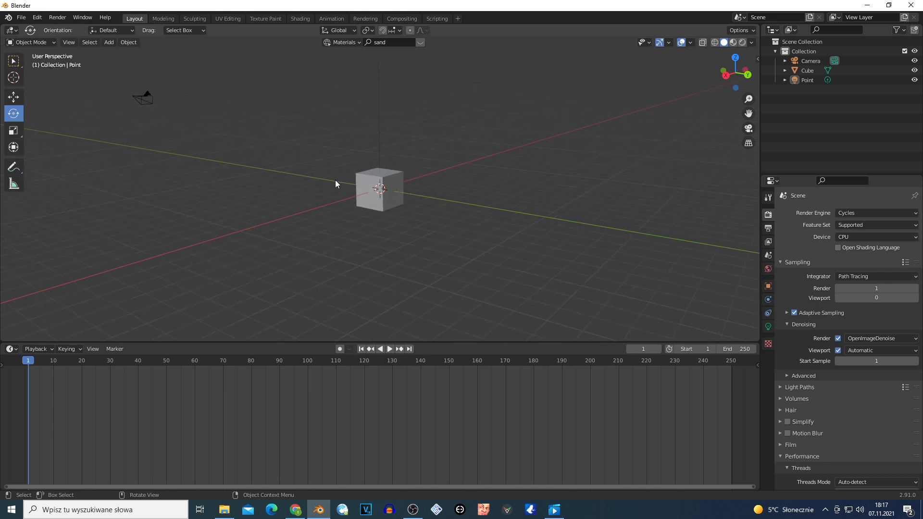
pyautogui.press('KP_0')
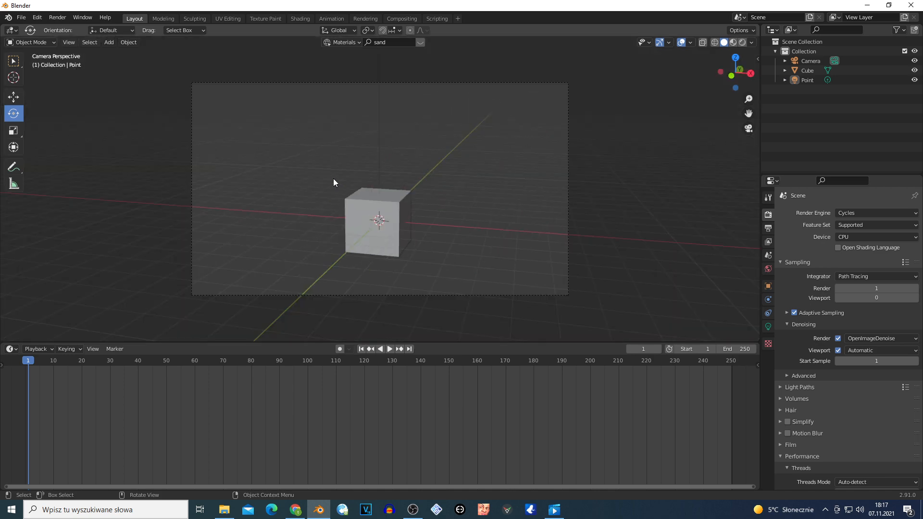
pyautogui.keyDown('shift'); pyautogui.moveTo(334, 183); pyautogui.dragTo(379, 193, button='middle'); pyautogui.keyUp('shift')
pyautogui.press('KP_0')
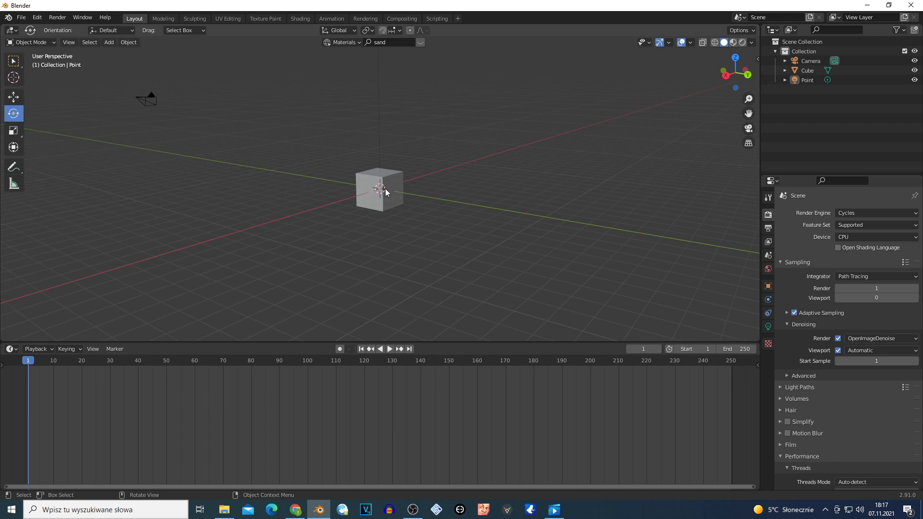
# Step: Select the cube and add a new particle system to it
pyautogui.scroll(5, 392, 195)
pyautogui.click(406, 196)
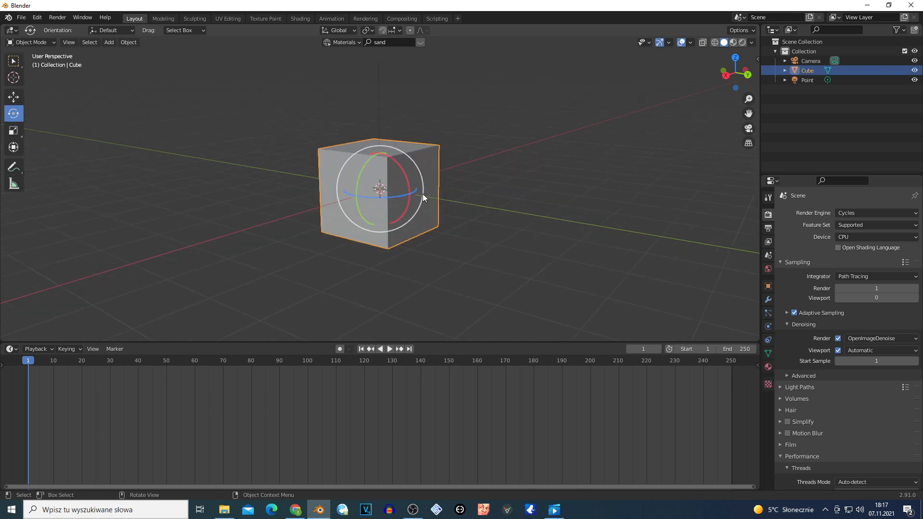
pyautogui.click(769, 313)
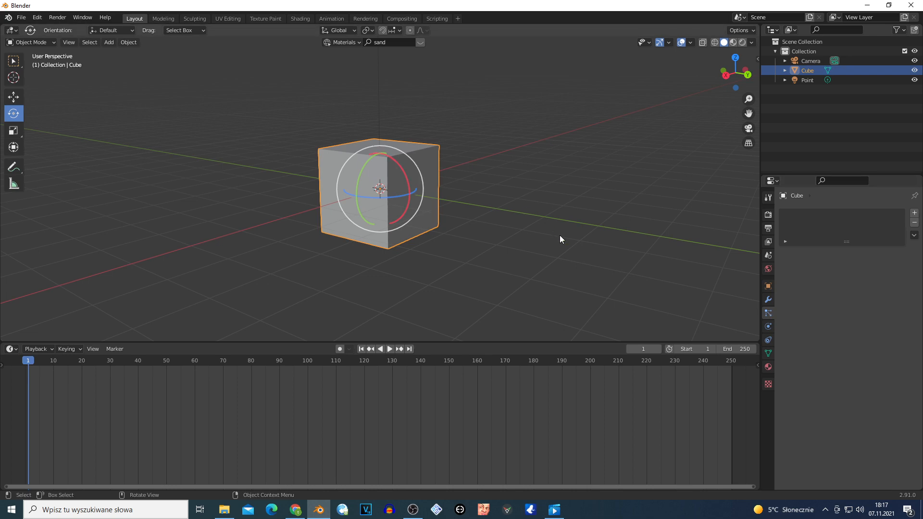
pyautogui.scroll(-2, 558, 239)
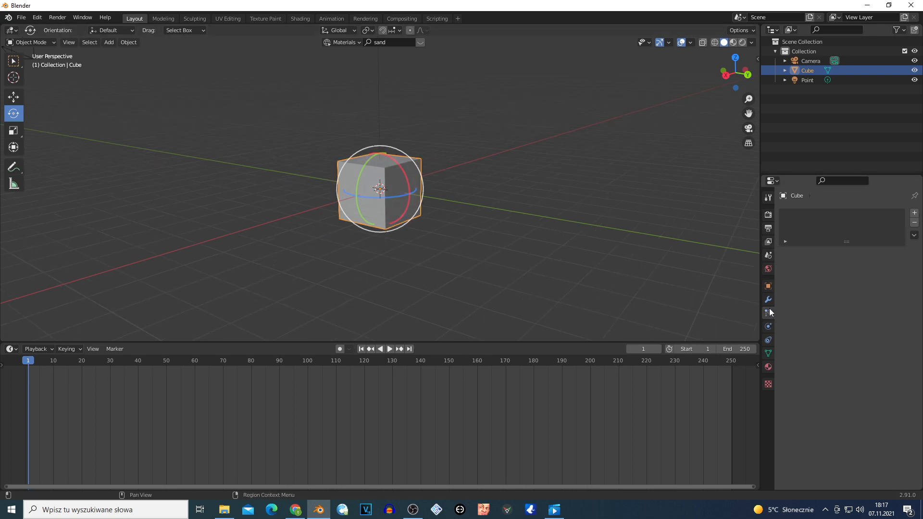
pyautogui.click(915, 214)
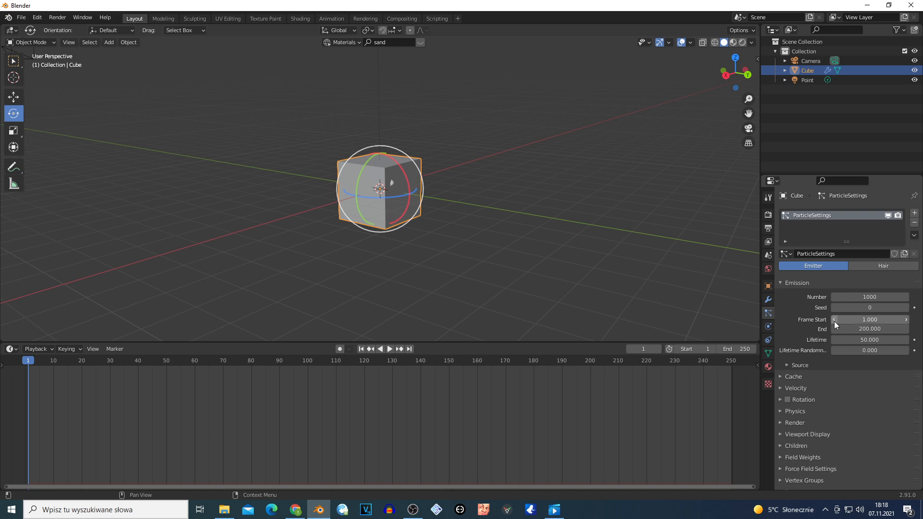
# Step: Set the cube's particle system to render its particles as Path
pyautogui.scroll(-1, 806, 389)
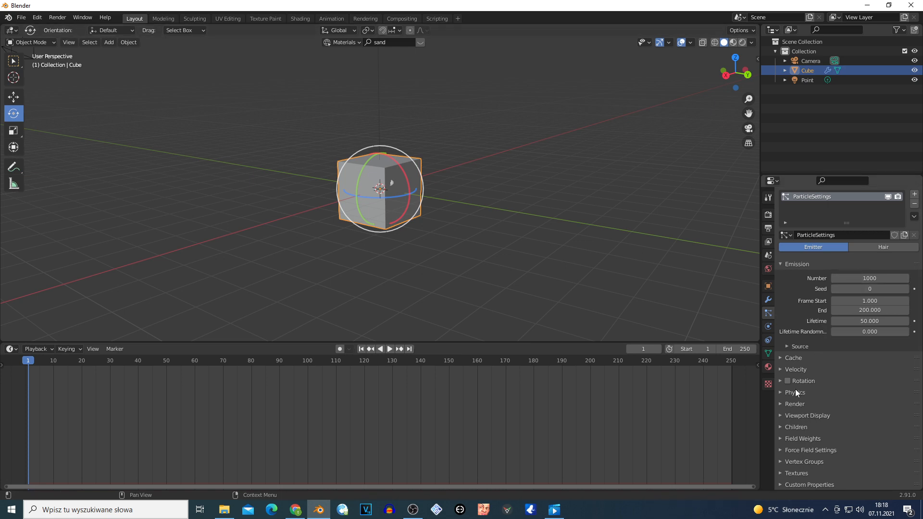
pyautogui.click(779, 404)
pyautogui.scroll(-3, 802, 405)
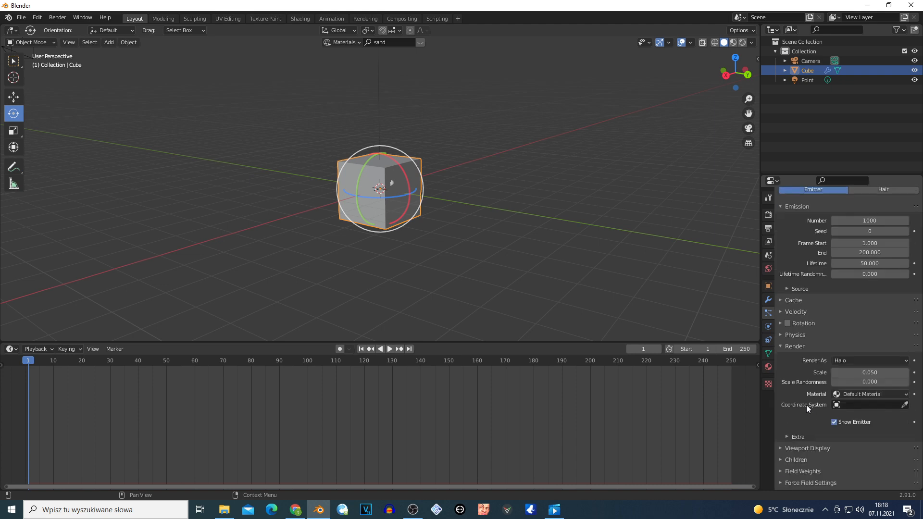
pyautogui.scroll(-2, 806, 405)
pyautogui.click(857, 332)
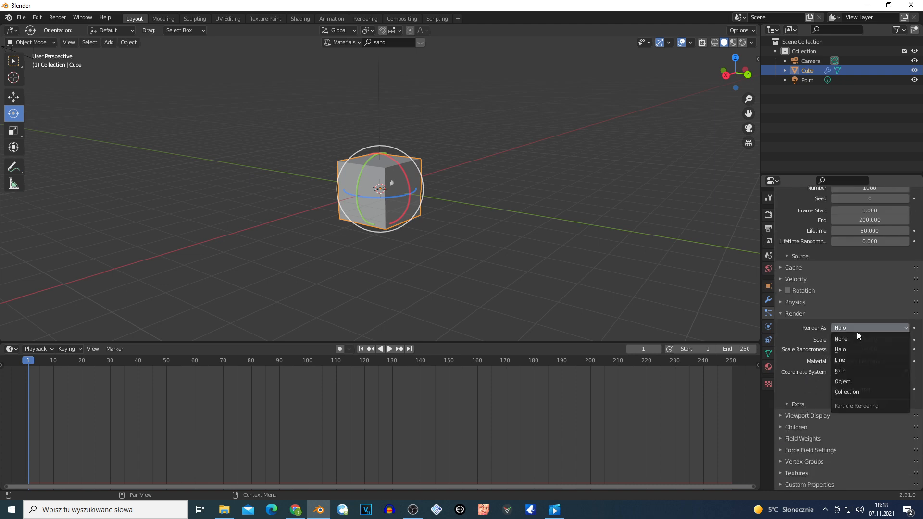
pyautogui.click(851, 372)
pyautogui.click(865, 371)
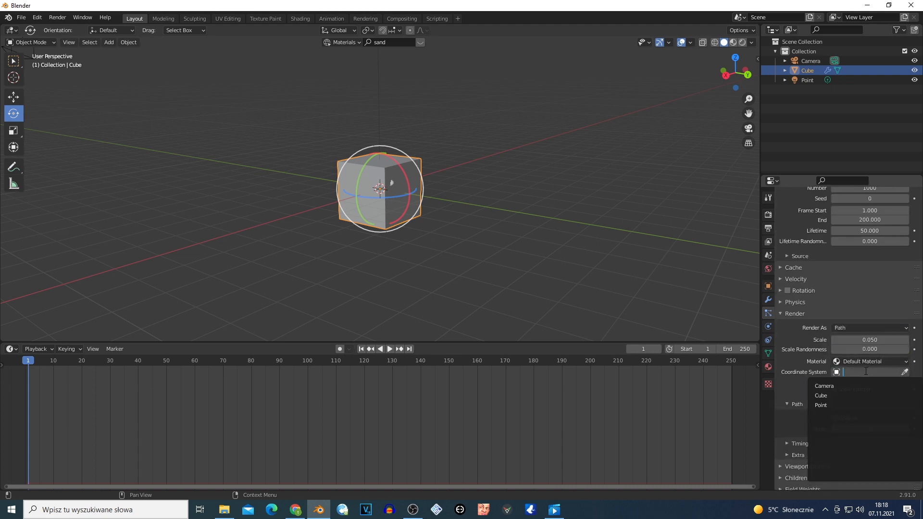
pyautogui.click(786, 341)
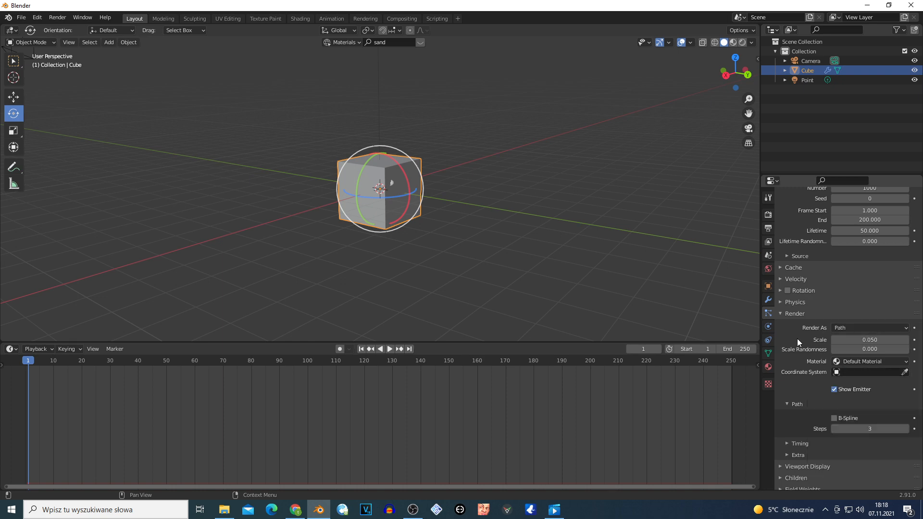
pyautogui.scroll(3, 798, 338)
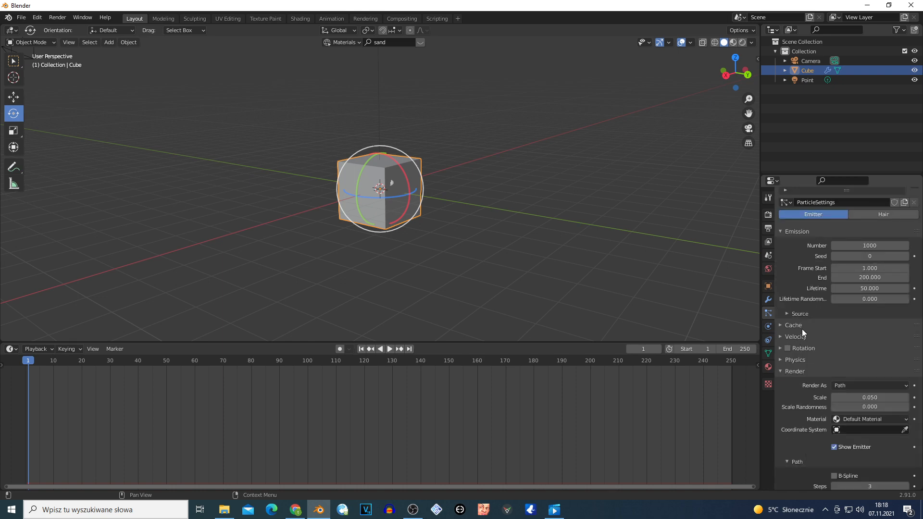
pyautogui.click(785, 373)
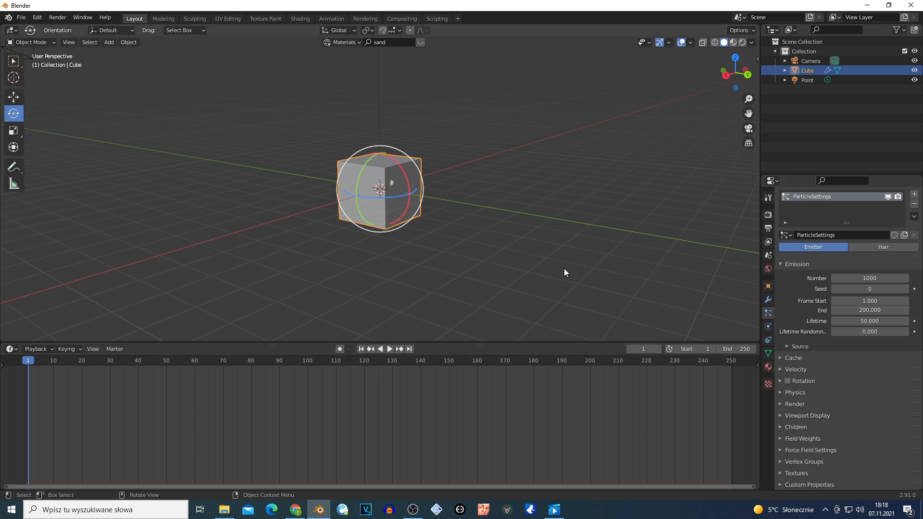
# Step: Set the particle system's Gravity field weight to 0
pyautogui.scroll(-7, 445, 218)
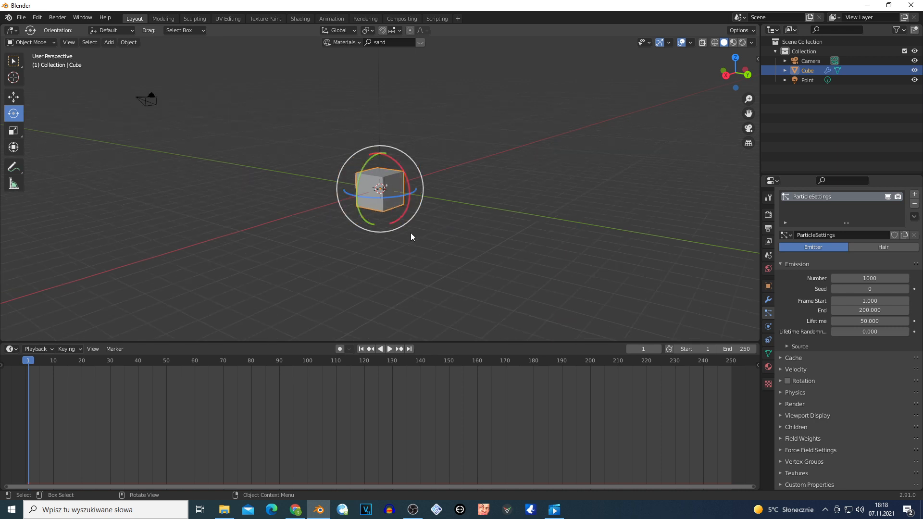
pyautogui.scroll(3, 373, 192)
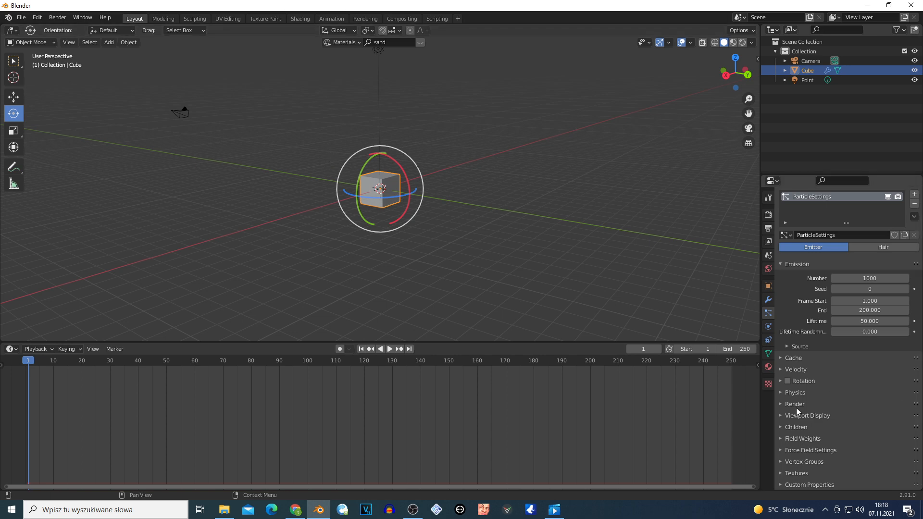
pyautogui.click(781, 462)
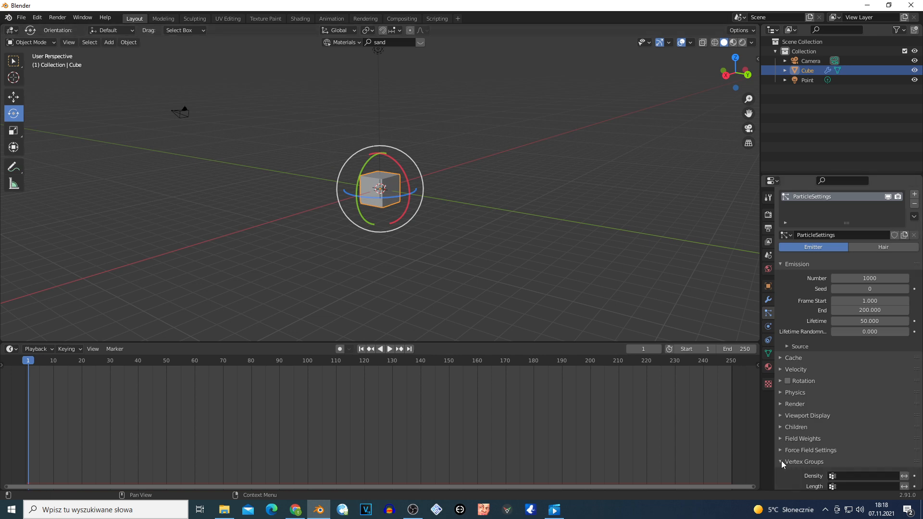
pyautogui.click(780, 460)
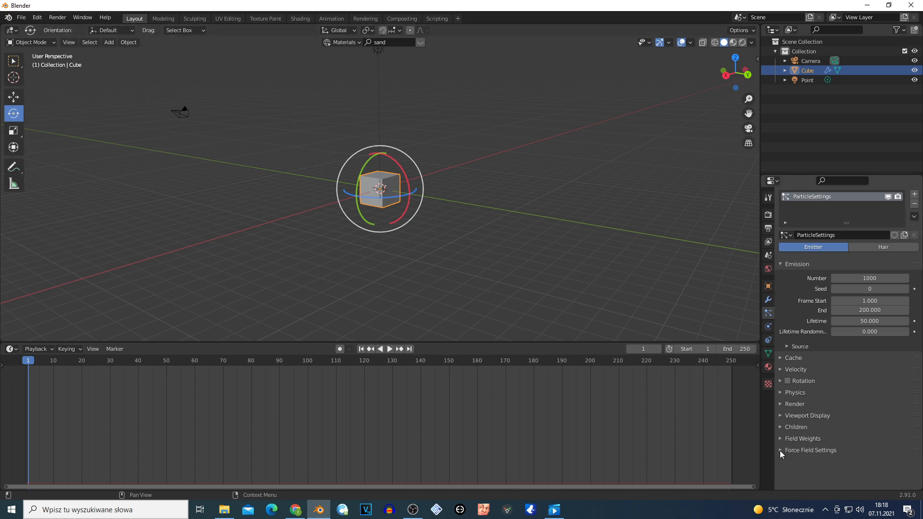
pyautogui.click(782, 439)
pyautogui.scroll(-5, 783, 442)
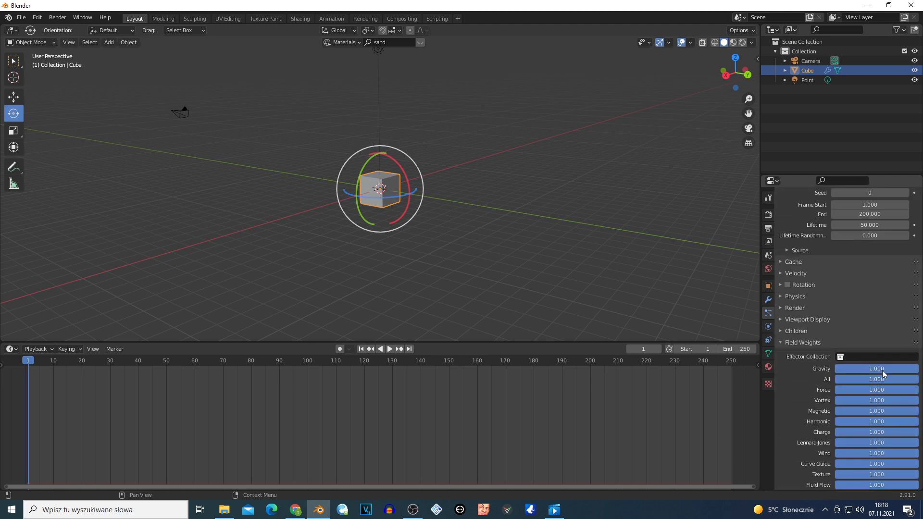
pyautogui.moveTo(886, 371); pyautogui.dragTo(853, 369)
pyautogui.scroll(6, 793, 274)
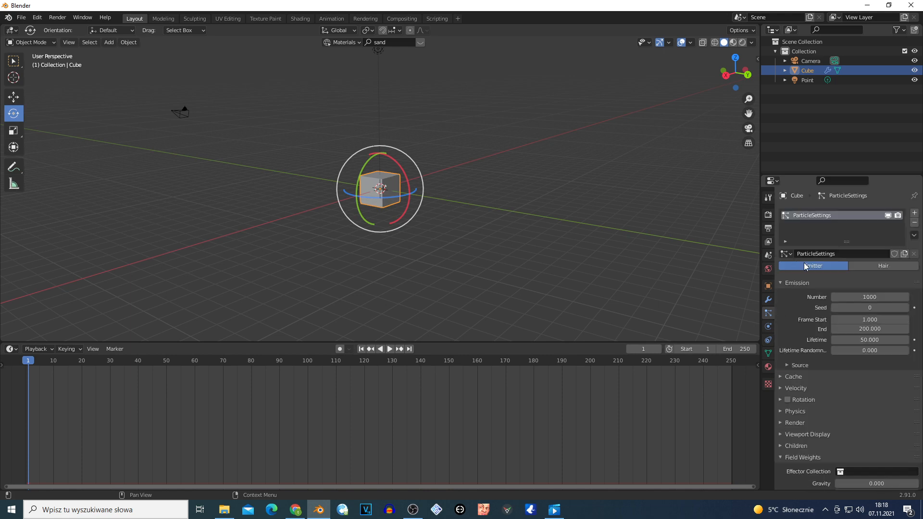
# Step: Bake the cube's particle simulation from its cache settings, inspect the particle paths, and delete the bake
pyautogui.click(782, 377)
pyautogui.scroll(-6, 814, 378)
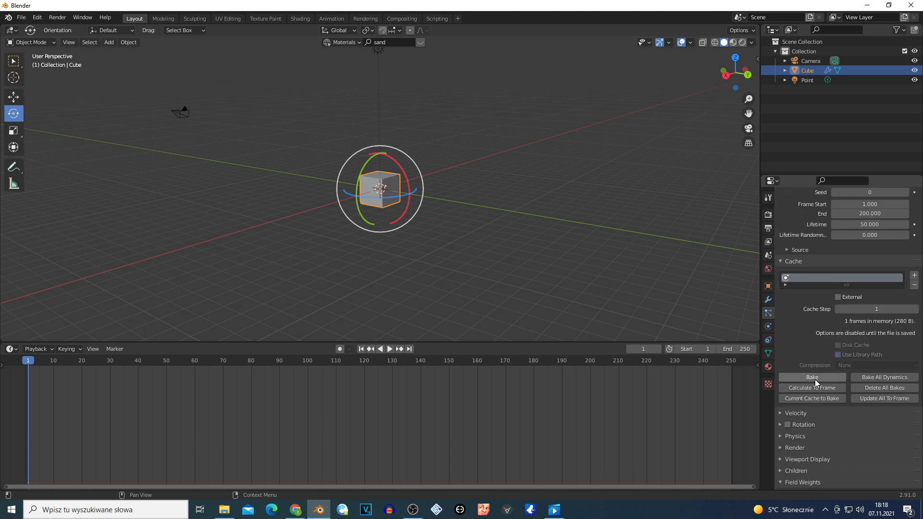
pyautogui.click(815, 379)
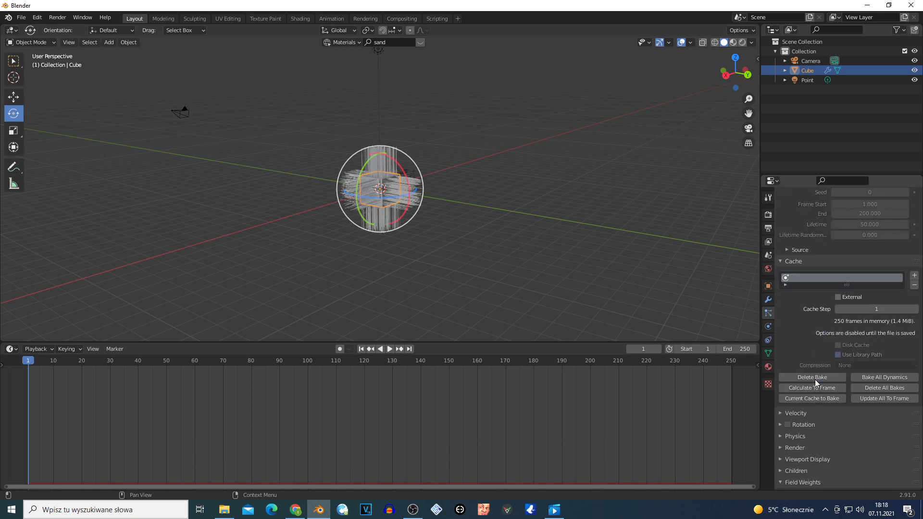
pyautogui.scroll(1, 404, 178)
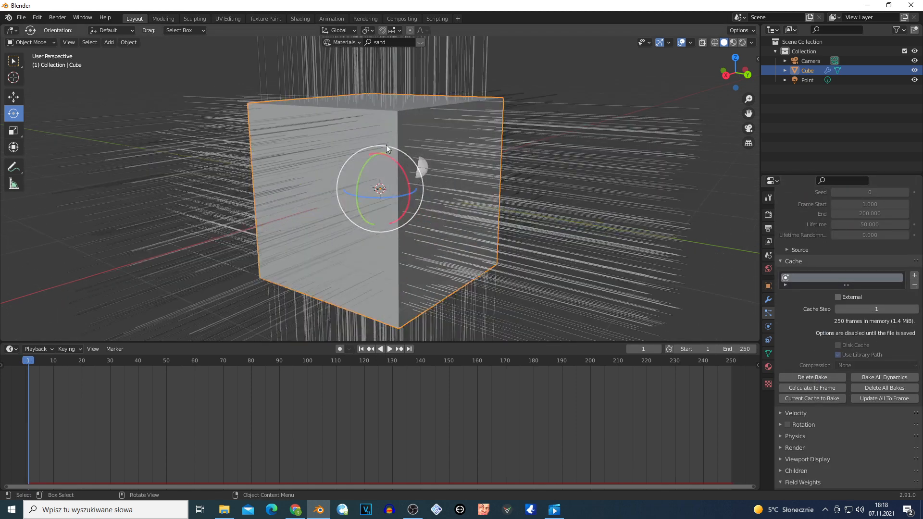
pyautogui.scroll(-2, 406, 174)
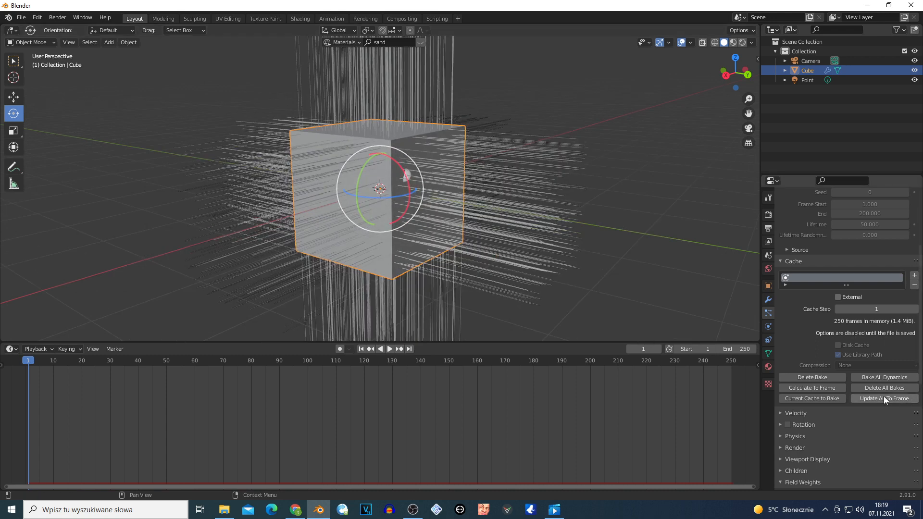
pyautogui.click(816, 377)
pyautogui.scroll(5, 812, 348)
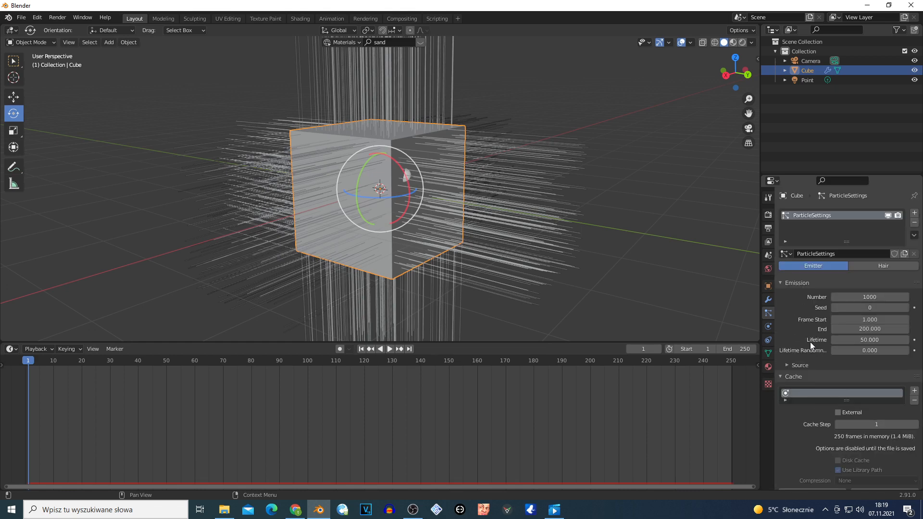
# Step: Switch the cube's particle system type from Emitter to Hair
pyautogui.click(892, 265)
pyautogui.scroll(-5, 472, 210)
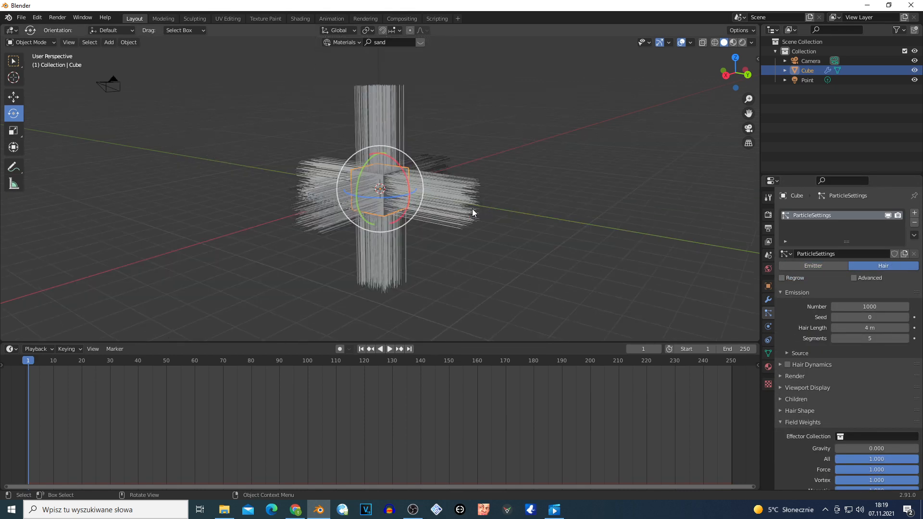
pyautogui.scroll(4, 472, 190)
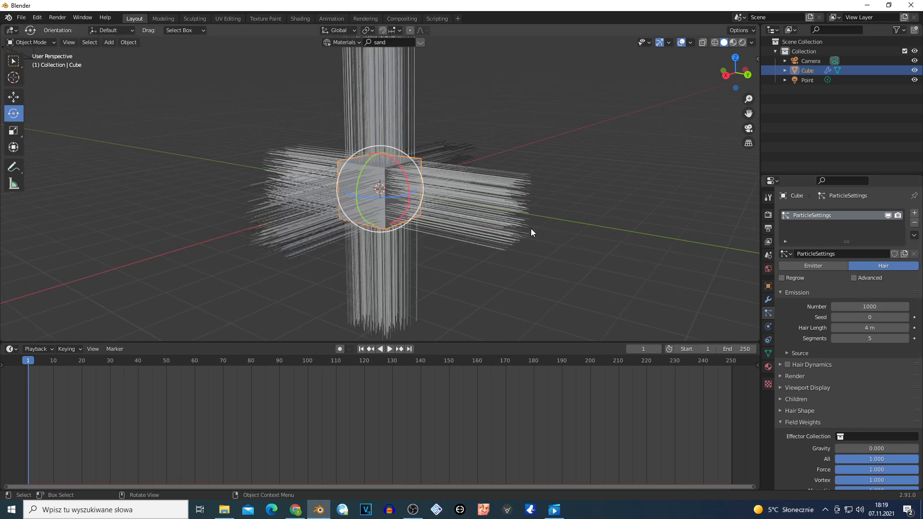
pyautogui.scroll(3, 491, 240)
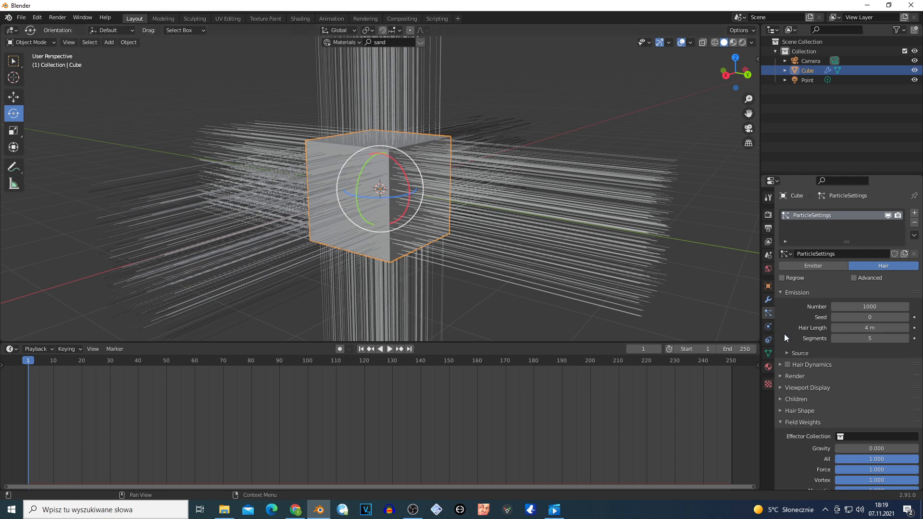
# Step: Add a Wireframe modifier to the cube and set its thickness to 0 m
pyautogui.click(768, 298)
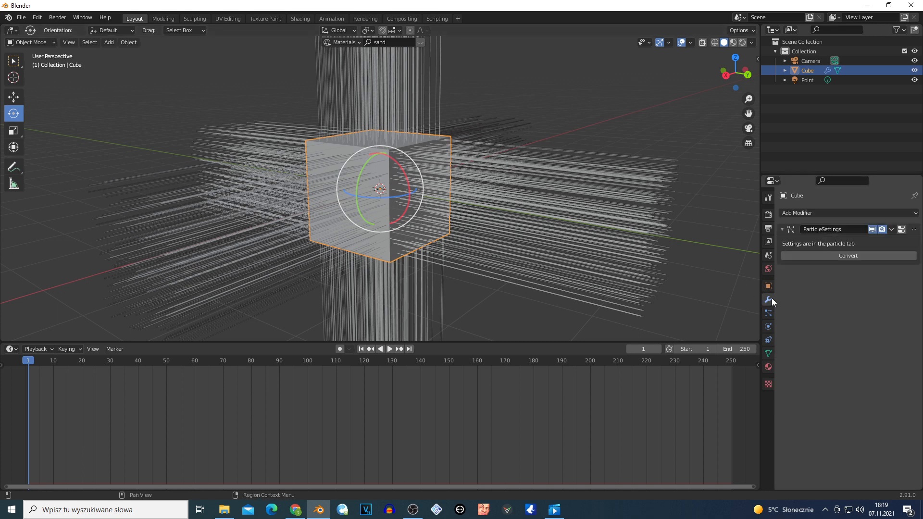
pyautogui.click(821, 210)
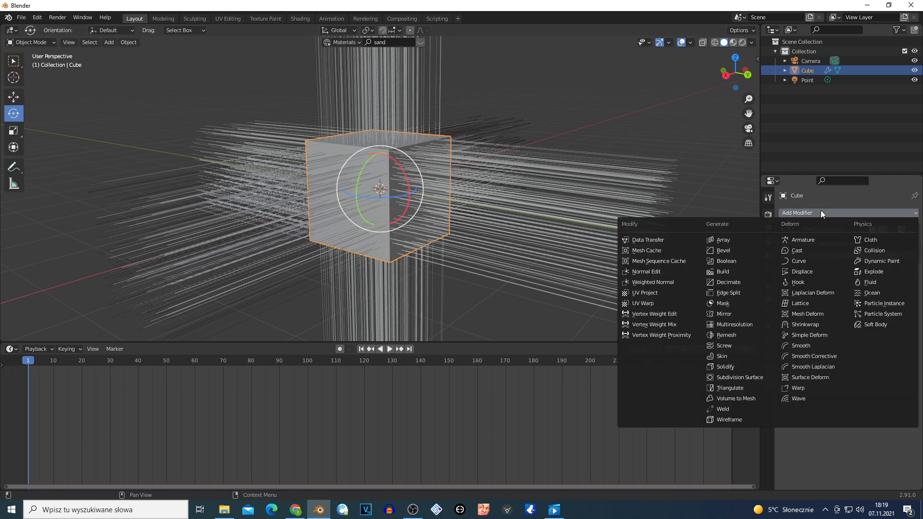
pyautogui.click(735, 418)
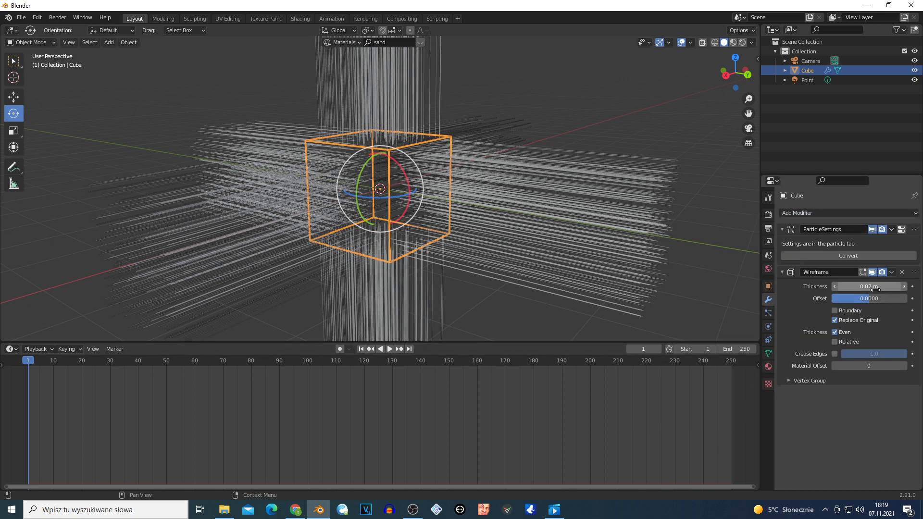
pyautogui.moveTo(873, 287); pyautogui.dragTo(837, 286)
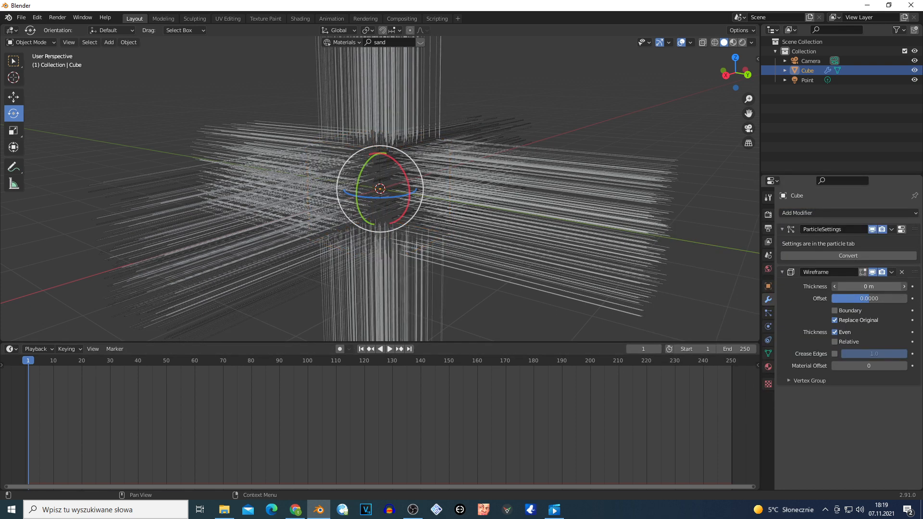
pyautogui.click(887, 286)
pyautogui.click(575, 105)
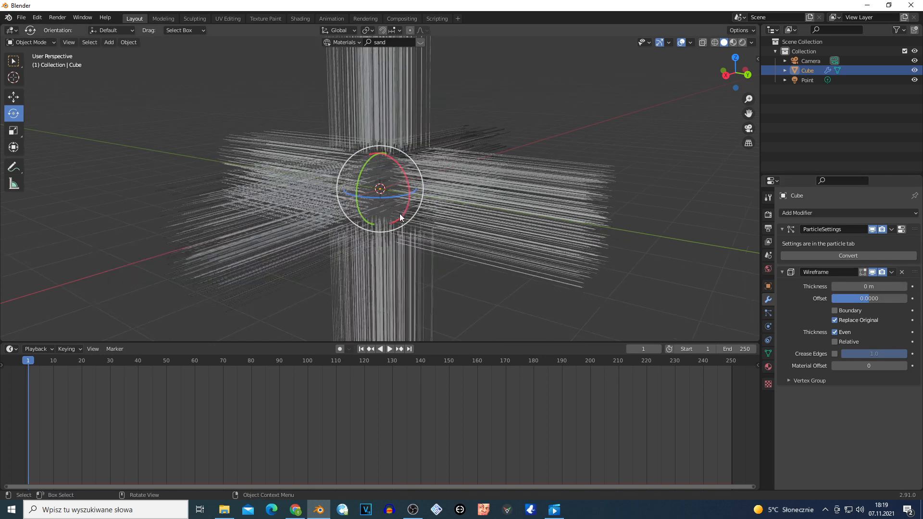
# Step: Add a Turbulence force field at the origin and scale it up to about 8.64
pyautogui.hotkey('shift', 'a')
pyautogui.moveTo(455, 221)
pyautogui.moveTo(420, 273)
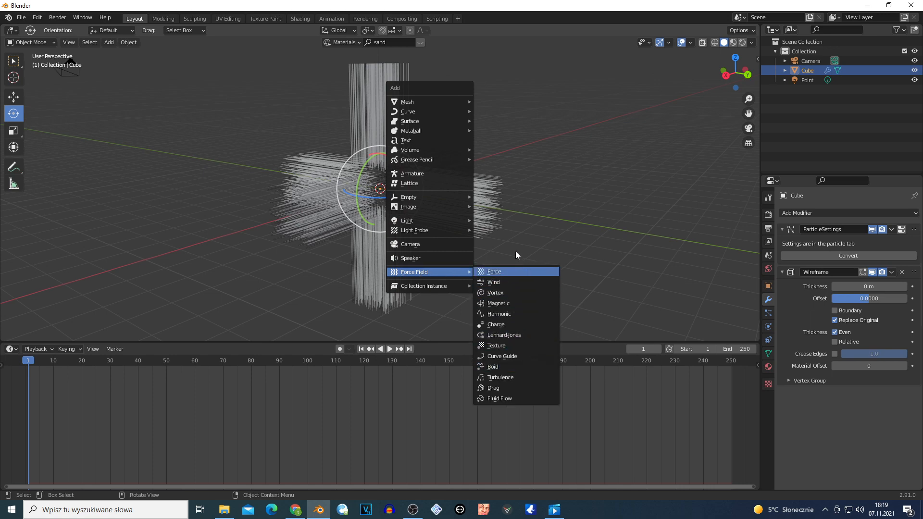
pyautogui.click(498, 378)
pyautogui.press('s')
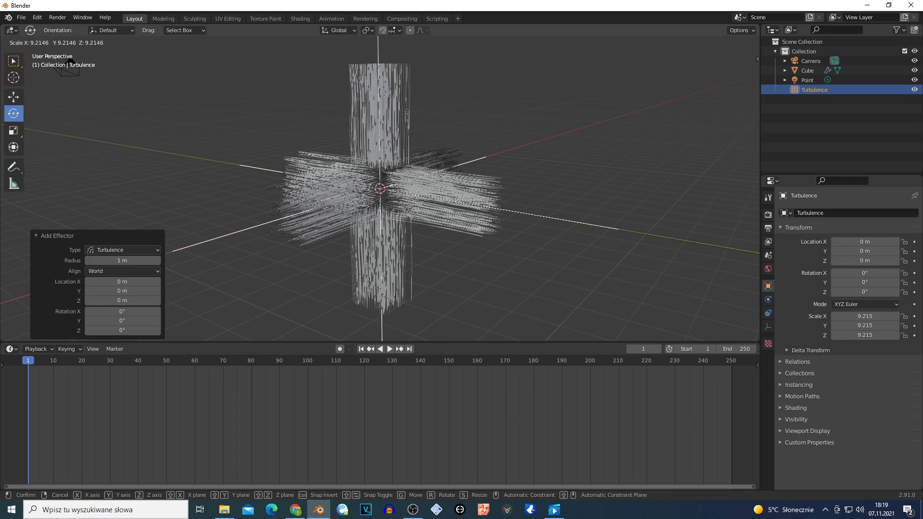
pyautogui.click(97, 267)
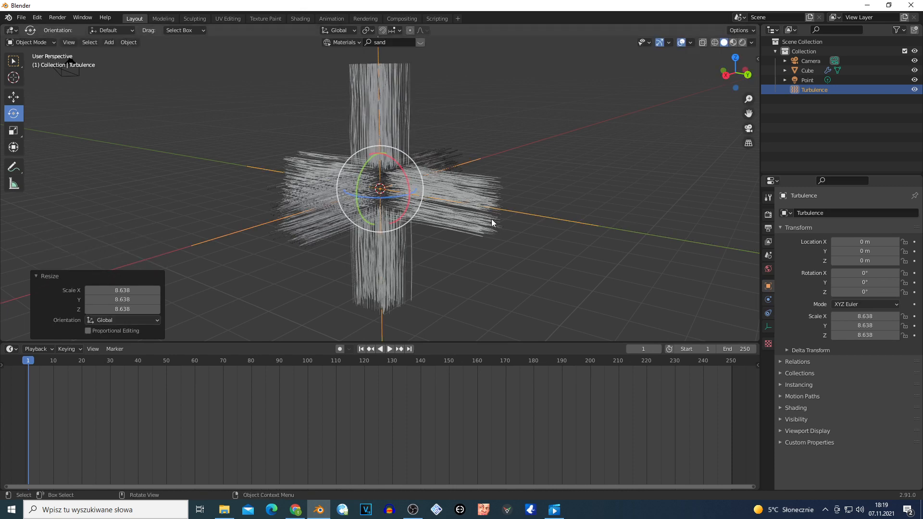
# Step: Set the Turbulence field's strength to 28.1, inspecting the deformed hair from several viewpoints
pyautogui.click(770, 300)
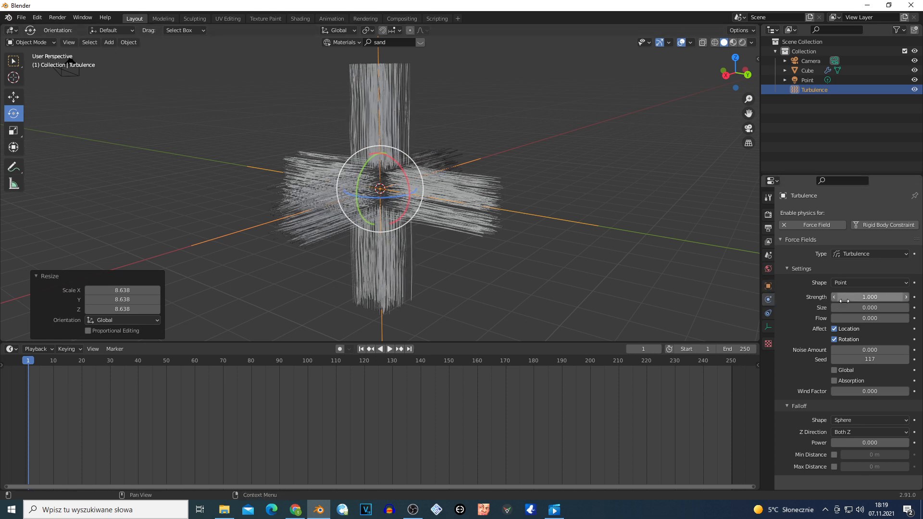
pyautogui.moveTo(844, 301); pyautogui.dragTo(904, 301)
pyautogui.hotkey('shift', '`')
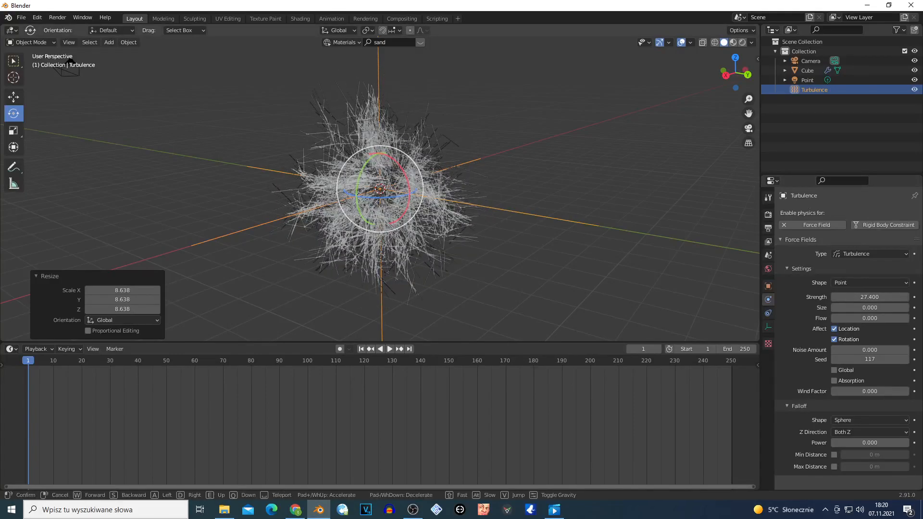
pyautogui.press('a')
pyautogui.press('w')
pyautogui.press('d')
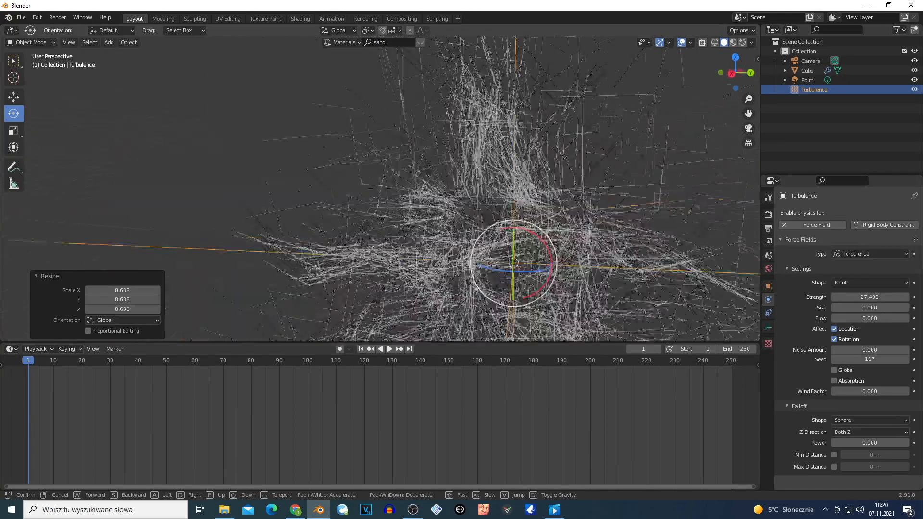
pyautogui.press('s')
pyautogui.click(380, 189)
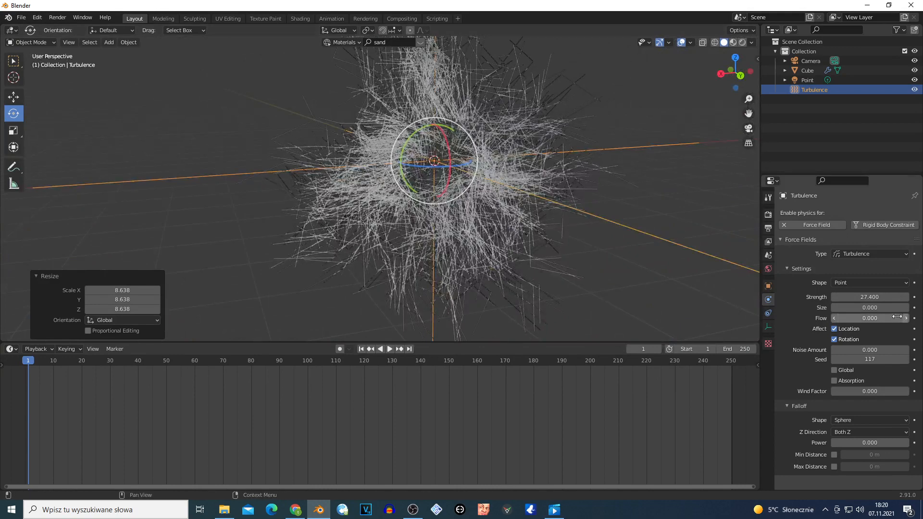
pyautogui.moveTo(869, 297)
pyautogui.mouseDown()
pyautogui.moveTo(898, 297)
pyautogui.moveTo(872, 296)
pyautogui.mouseUp()
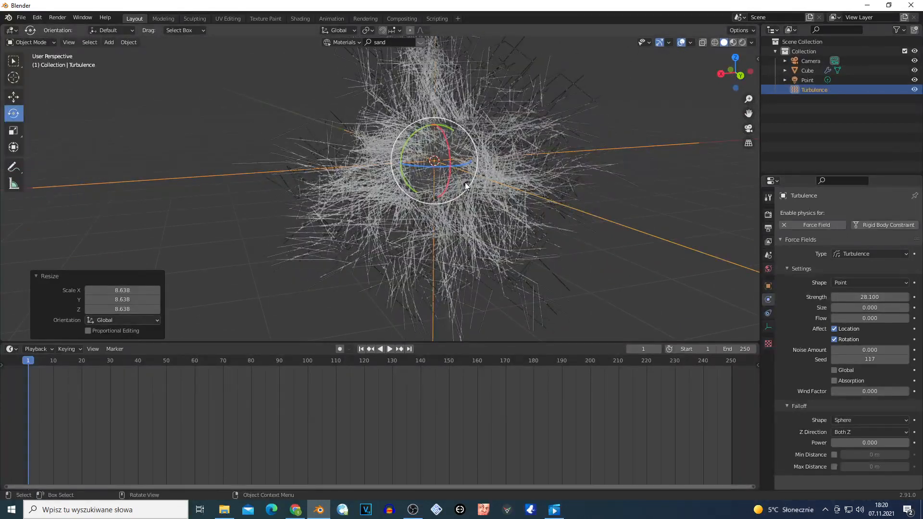
# Step: Add a Vortex force field at the origin and scale it up to about 8.53
pyautogui.hotkey('shift', 'a')
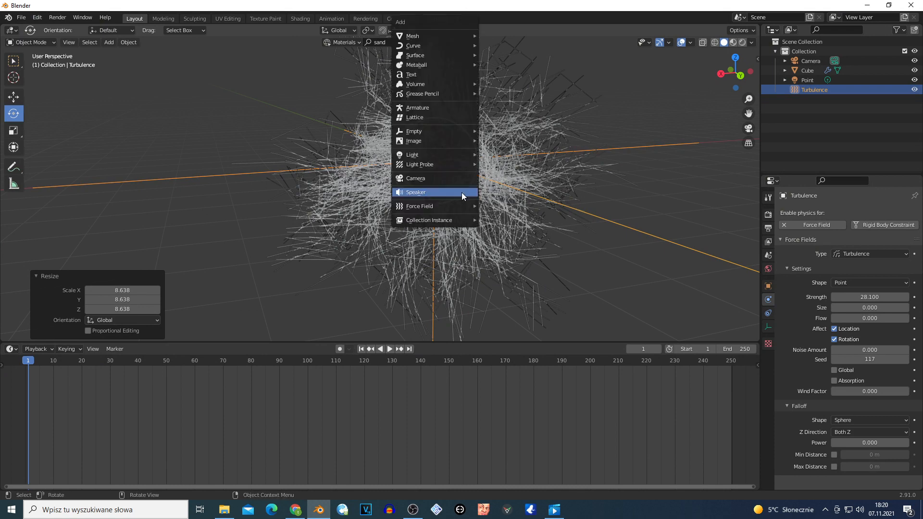
pyautogui.moveTo(420, 206)
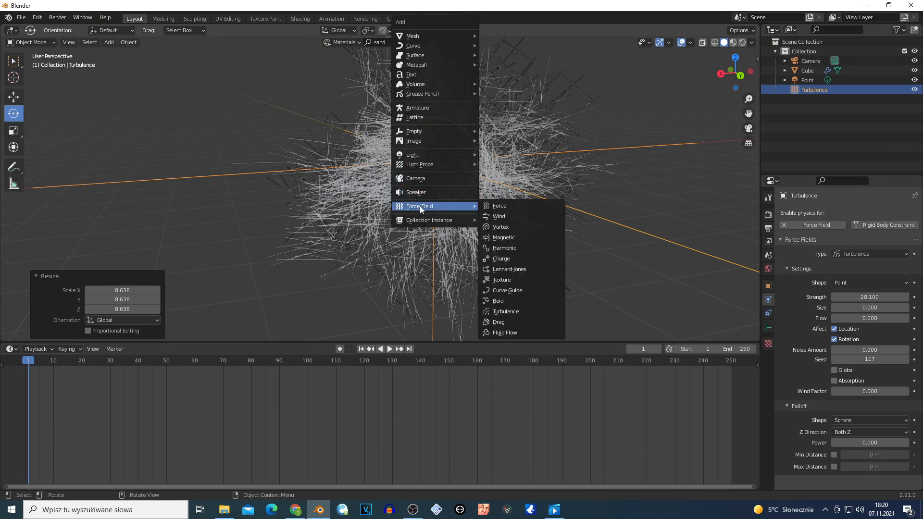
pyautogui.click(514, 227)
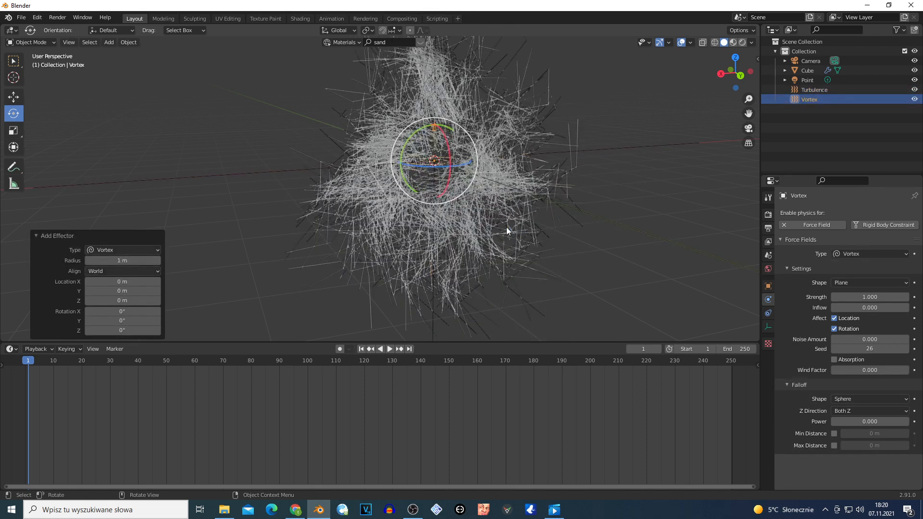
pyautogui.press('s')
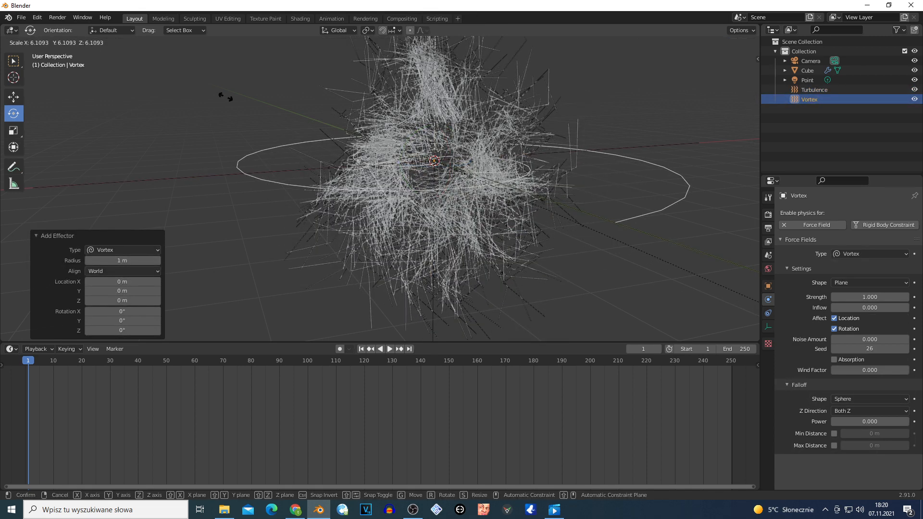
pyautogui.click(229, 82)
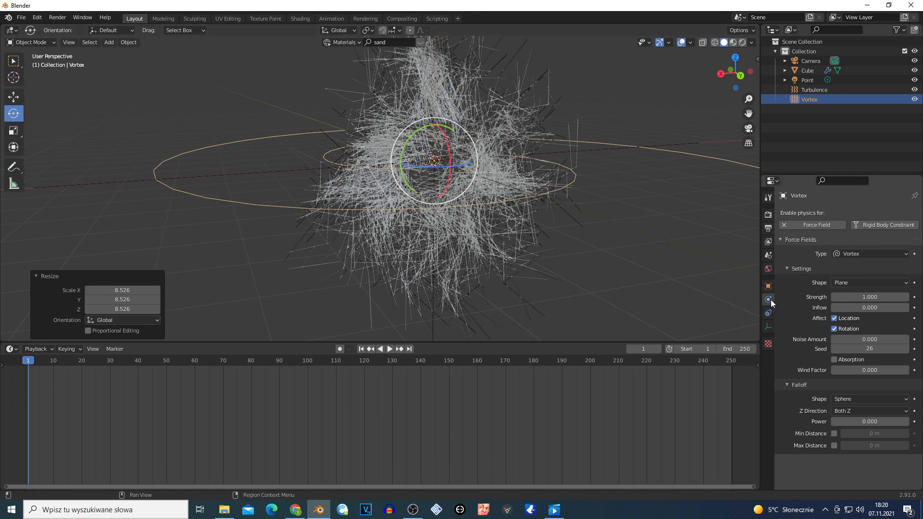
# Step: Set the Vortex field's strength to 1.8 and deselect it
pyautogui.doubleClick(870, 296)
pyautogui.write('3.5')
pyautogui.press('Return')
pyautogui.moveTo(869, 297)
pyautogui.mouseDown()
pyautogui.moveTo(900, 297)
pyautogui.moveTo(866, 296)
pyautogui.mouseUp()
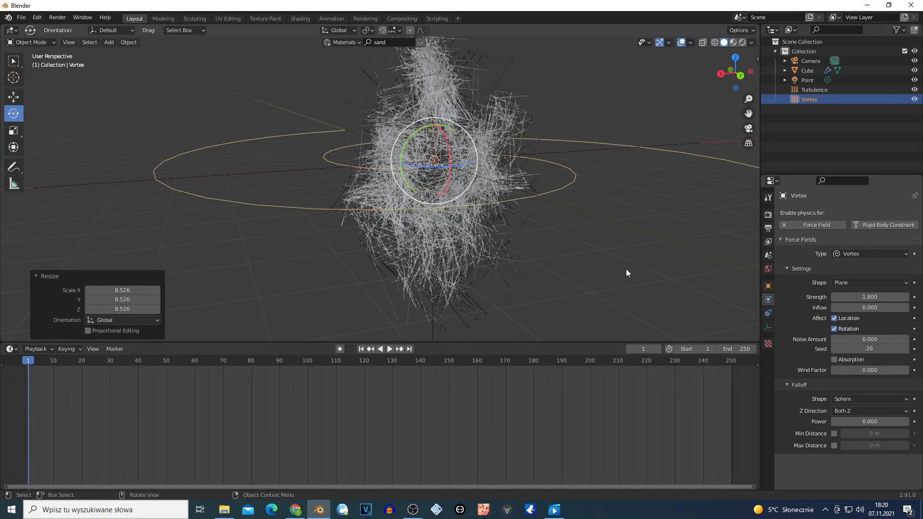
pyautogui.click(662, 170)
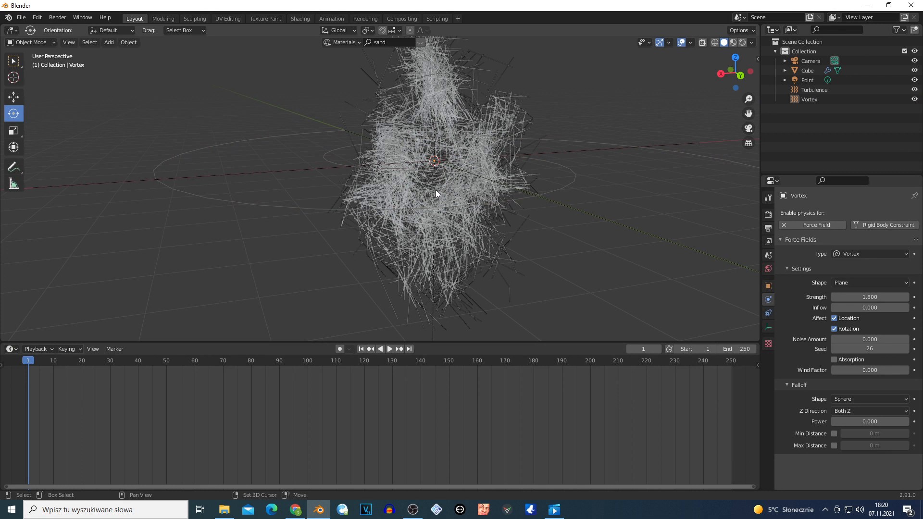
# Step: Add a Force type force field at the origin, scaled to about 5.96, with a strength of 8.5
pyautogui.hotkey('shift', 'a')
pyautogui.moveTo(390, 209)
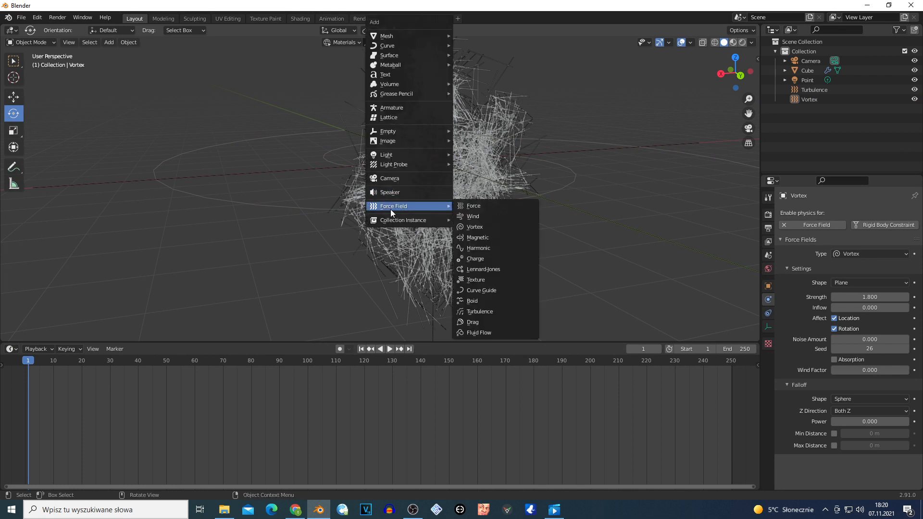
pyautogui.click(489, 206)
pyautogui.press('s')
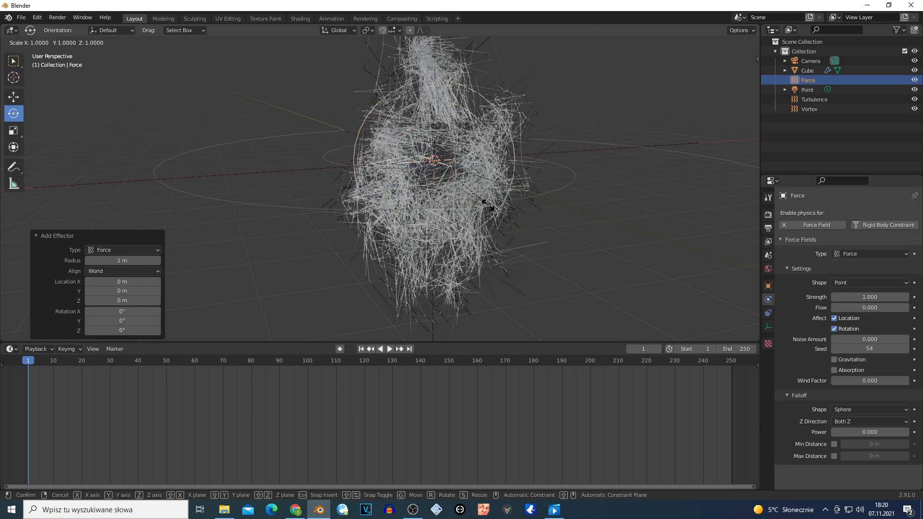
pyautogui.click(53, 320)
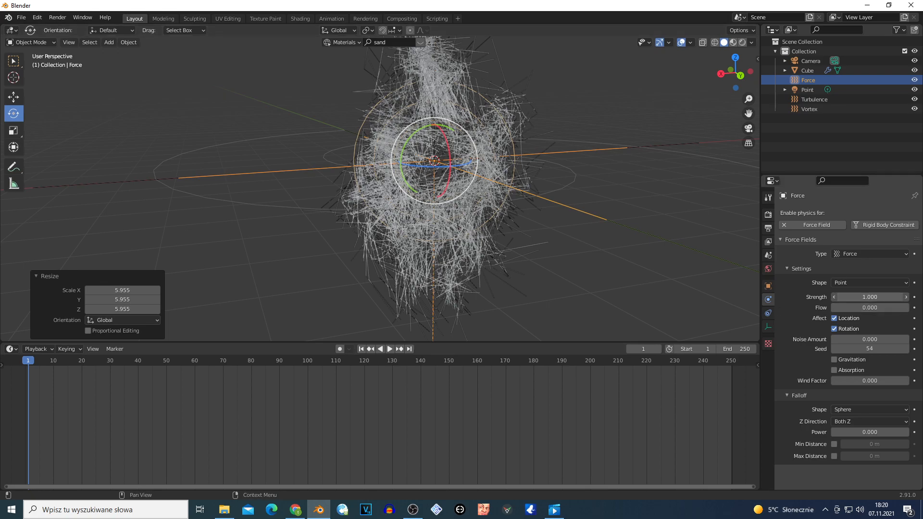
pyautogui.moveTo(869, 296)
pyautogui.mouseDown()
pyautogui.moveTo(904, 296)
pyautogui.moveTo(864, 296)
pyautogui.moveTo(874, 297)
pyautogui.mouseUp()
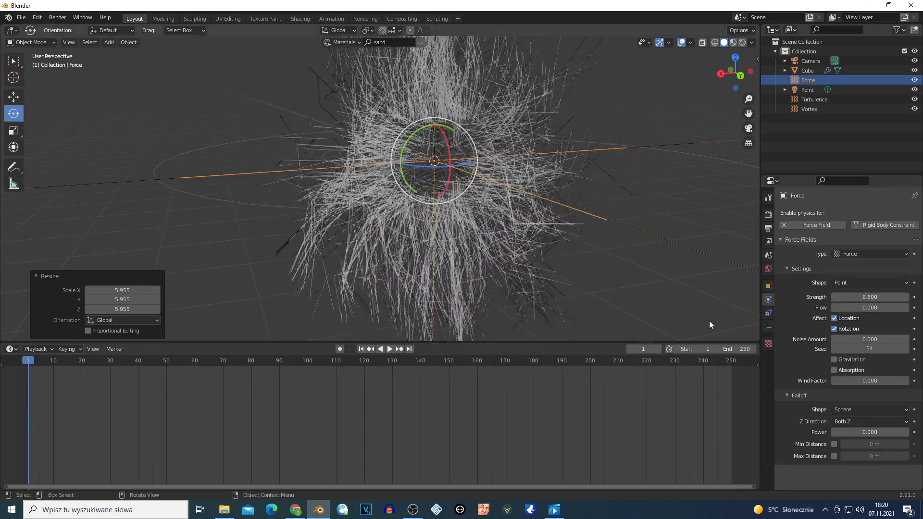
# Step: Set the Strand Steps in the cube's hair particle Viewport Display settings to 7 and inspect the strands up close
pyautogui.click(467, 239)
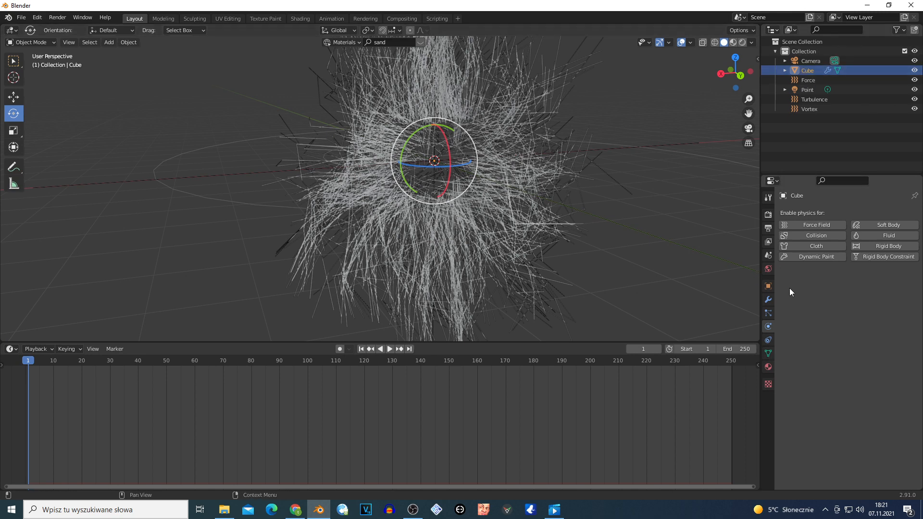
pyautogui.click(768, 313)
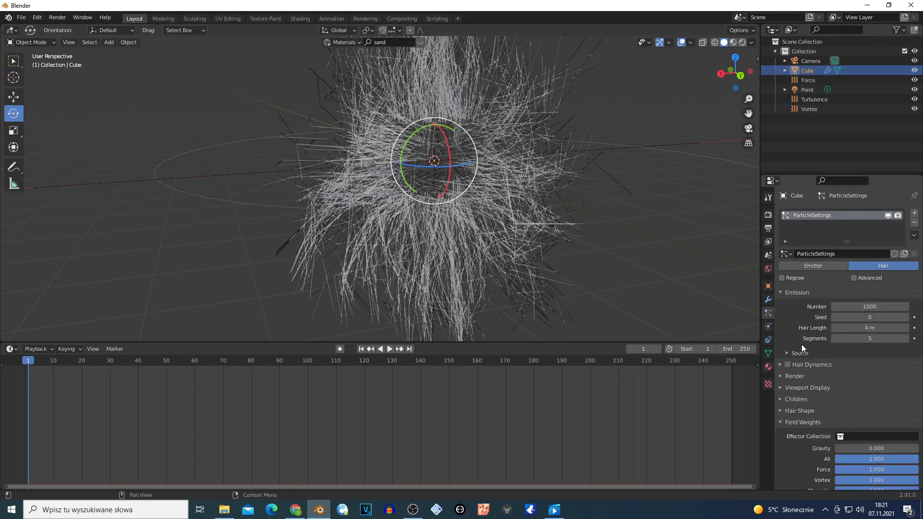
pyautogui.scroll(-2, 793, 371)
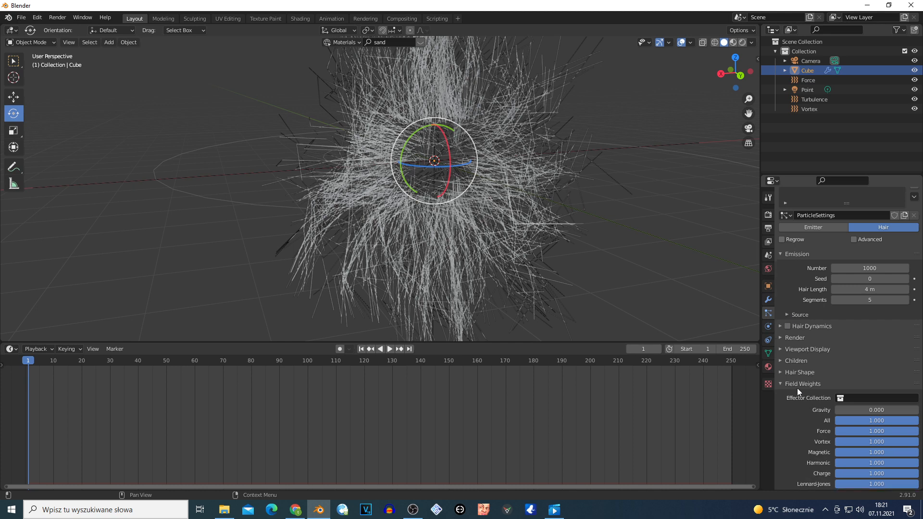
pyautogui.click(781, 351)
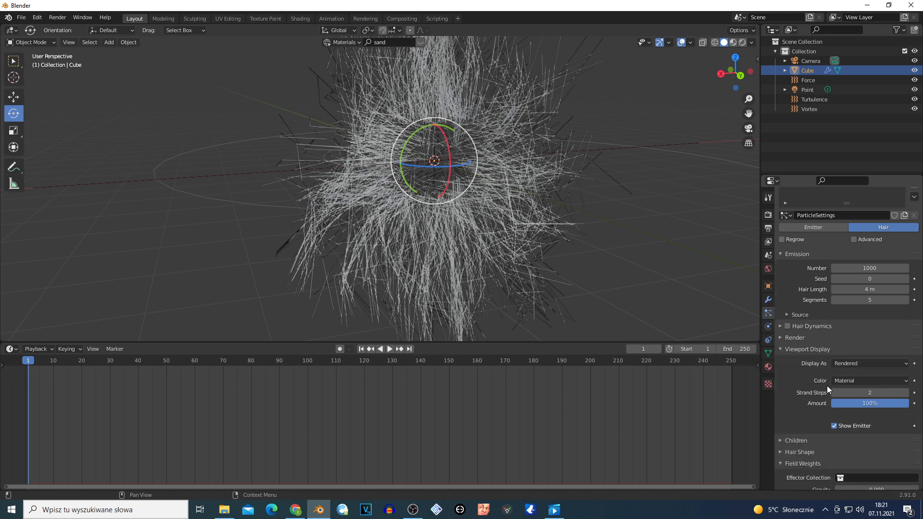
pyautogui.scroll(3, 498, 250)
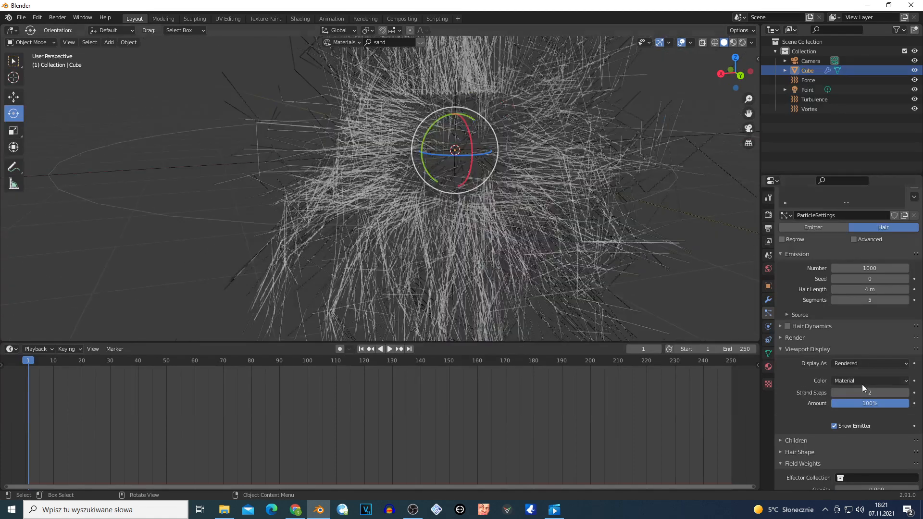
pyautogui.scroll(-2, 601, 279)
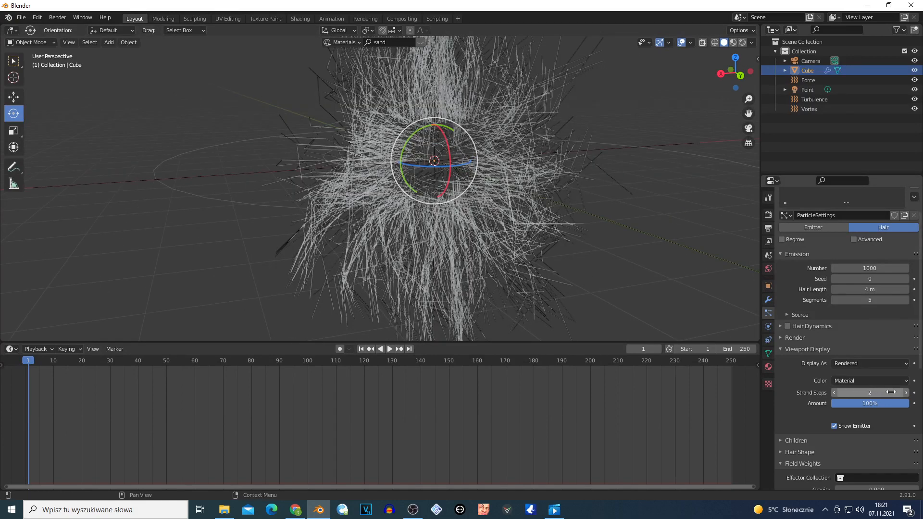
pyautogui.moveTo(849, 392); pyautogui.dragTo(887, 392)
pyautogui.scroll(6, 431, 238)
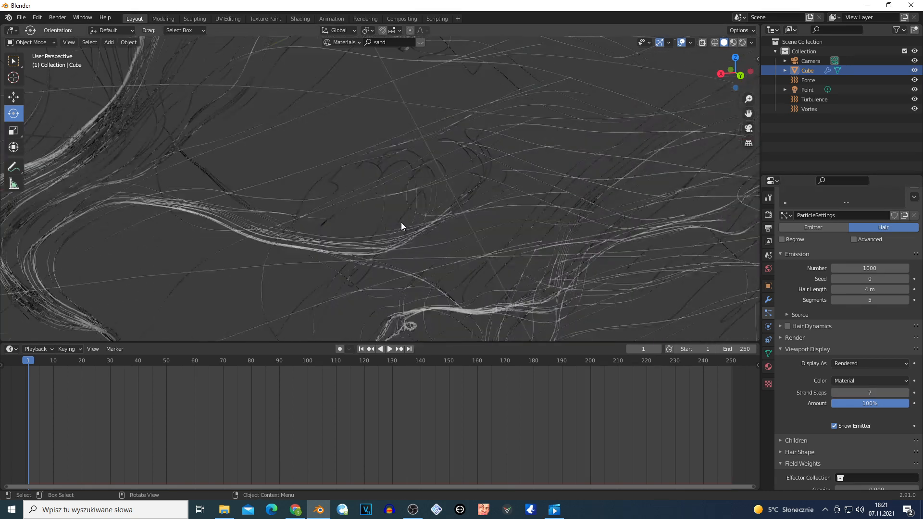
pyautogui.scroll(-3, 401, 222)
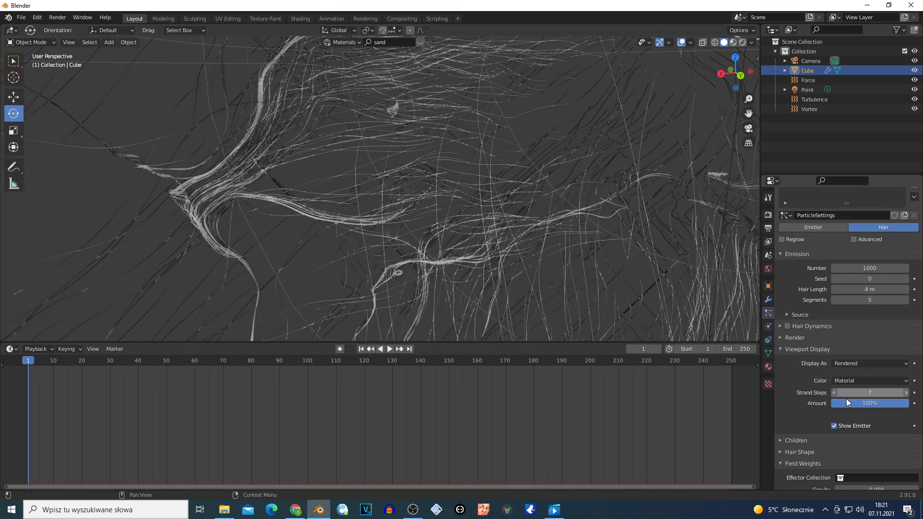
# Step: Reduce the hair's viewport Strand Steps to 1 for comparison, and set them to 5
pyautogui.moveTo(881, 393); pyautogui.dragTo(843, 392)
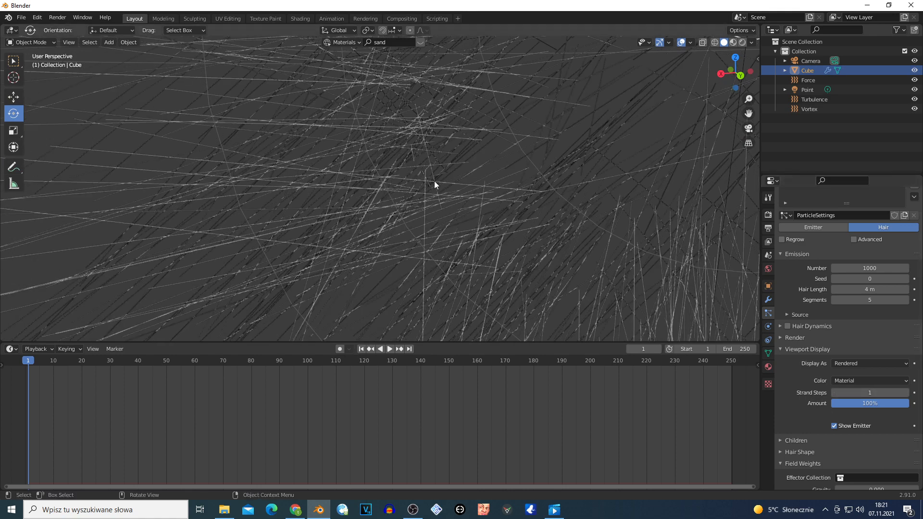
pyautogui.scroll(-4, 434, 181)
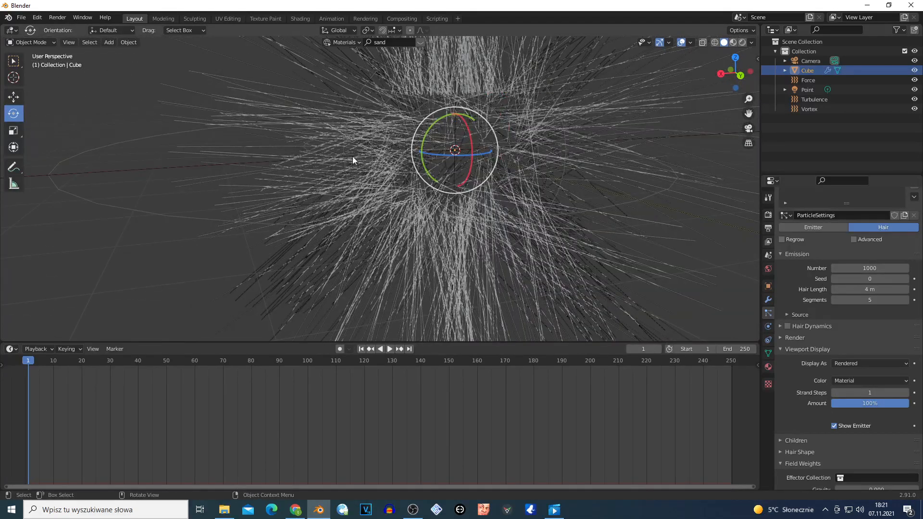
pyautogui.moveTo(880, 392); pyautogui.dragTo(904, 393)
pyautogui.scroll(6, 471, 201)
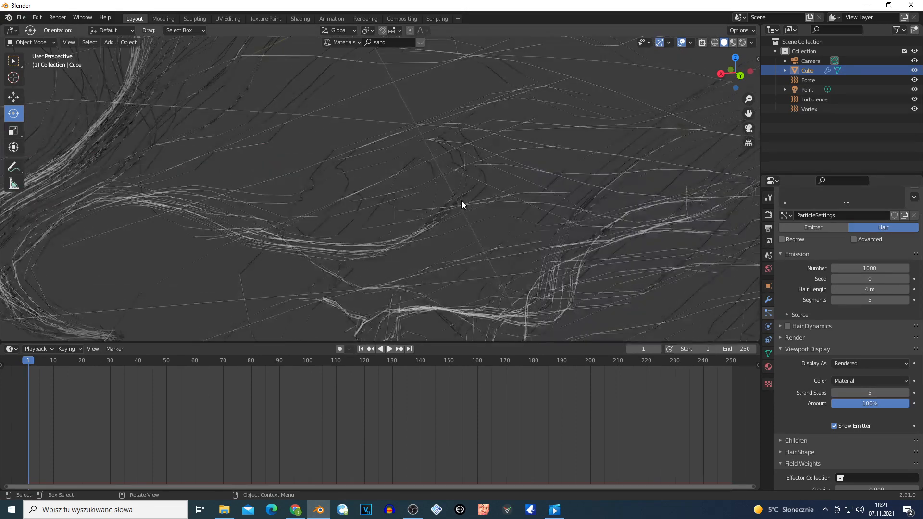
pyautogui.scroll(-6, 460, 204)
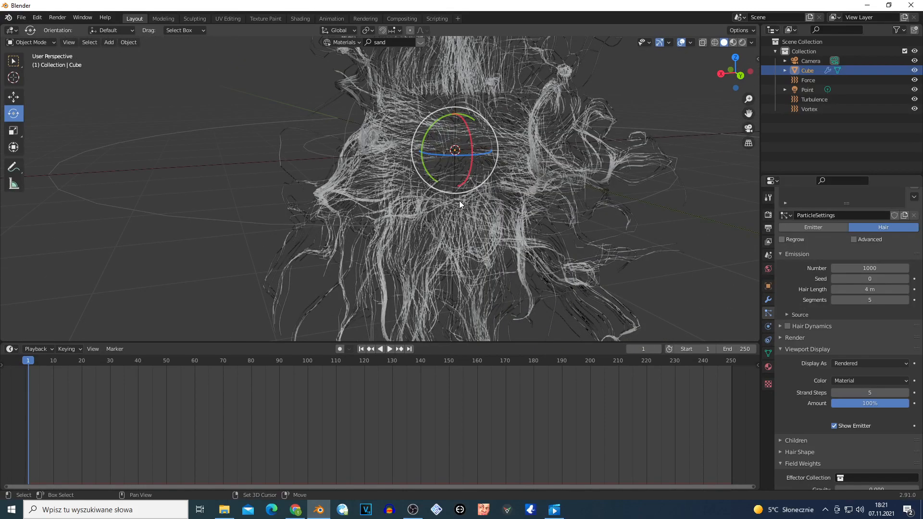
pyautogui.hotkey('shift', '`')
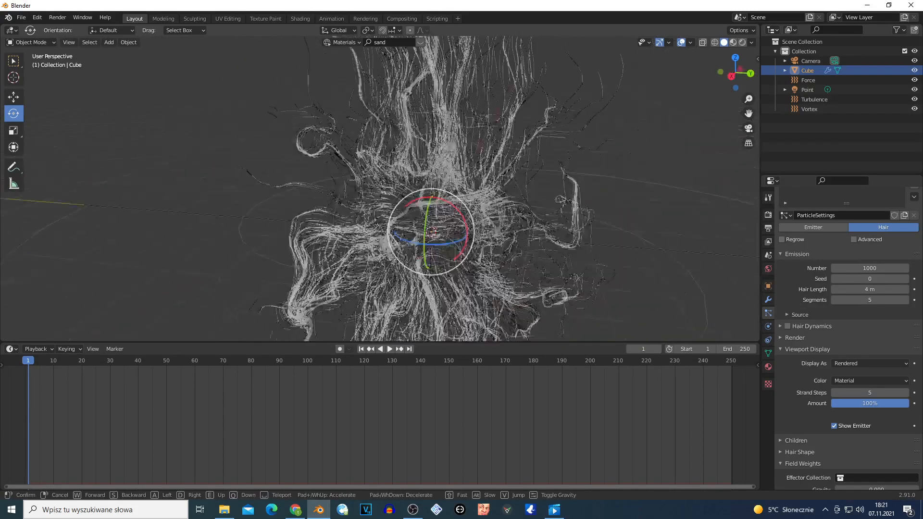
pyautogui.click(472, 164)
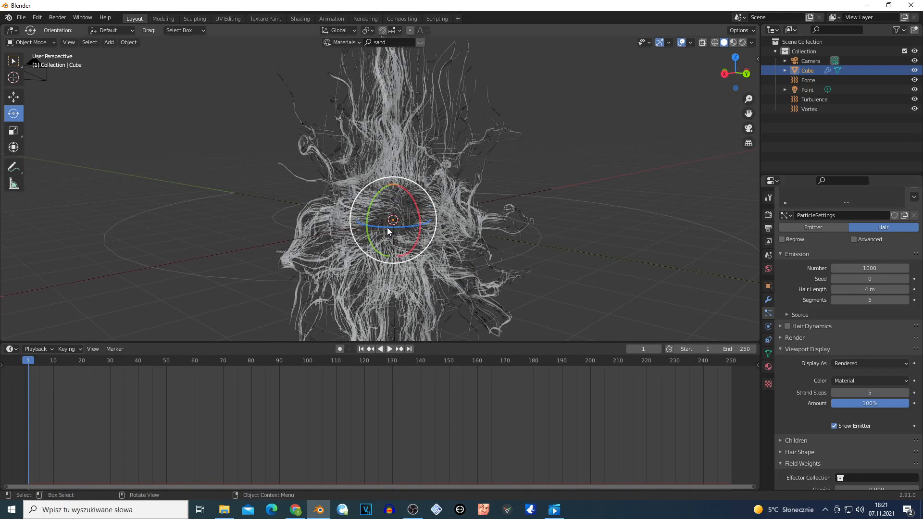
# Step: Remove the cube's Wireframe modifier and convert its hair particle system to a mesh
pyautogui.click(395, 217)
pyautogui.click(391, 217)
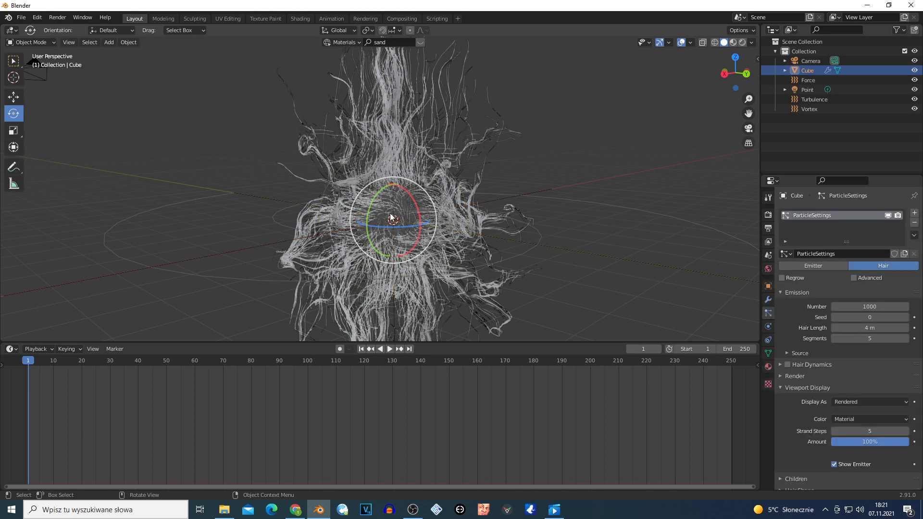
pyautogui.click(769, 301)
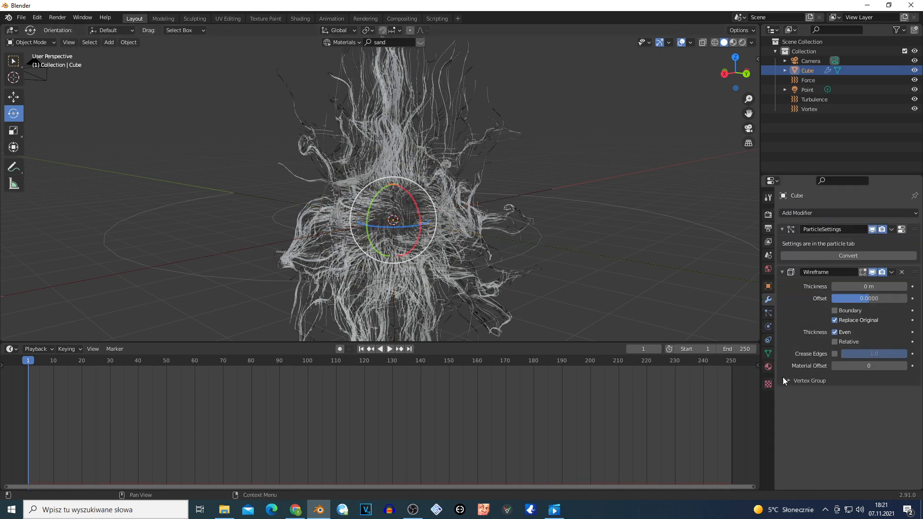
pyautogui.click(902, 272)
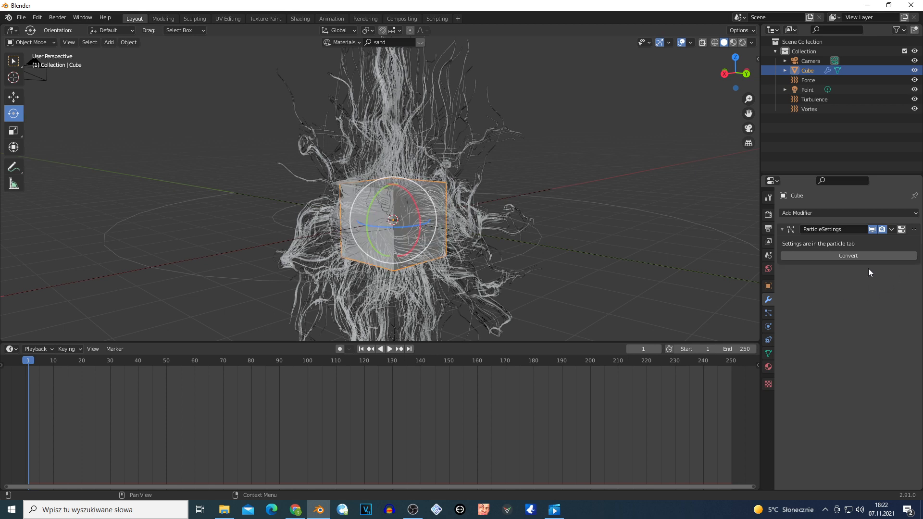
pyautogui.click(841, 256)
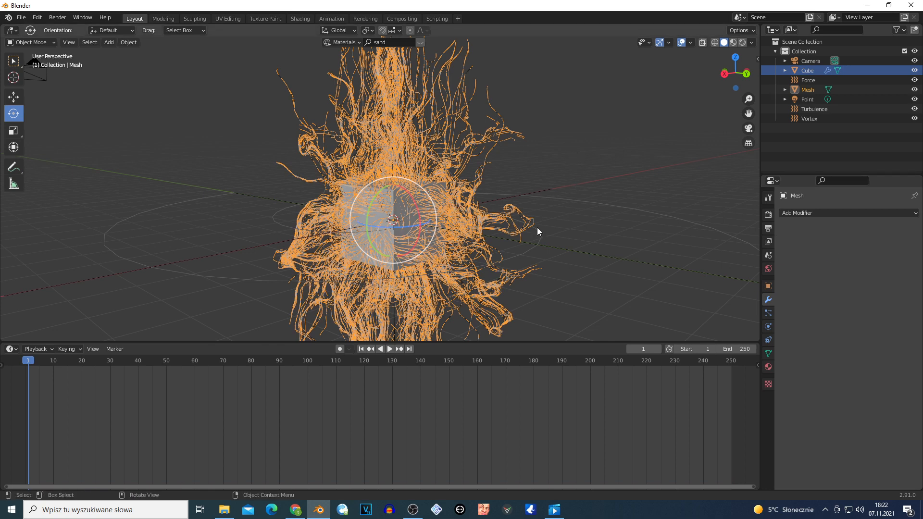
# Step: Select the original cube apart from the converted strands and delete it
pyautogui.click(454, 238)
pyautogui.click(392, 222)
pyautogui.click(398, 202)
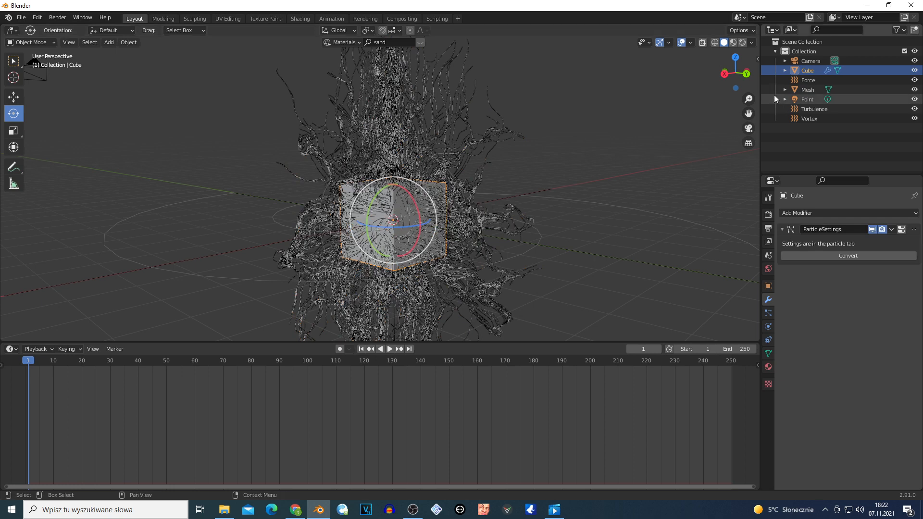
pyautogui.press('x')
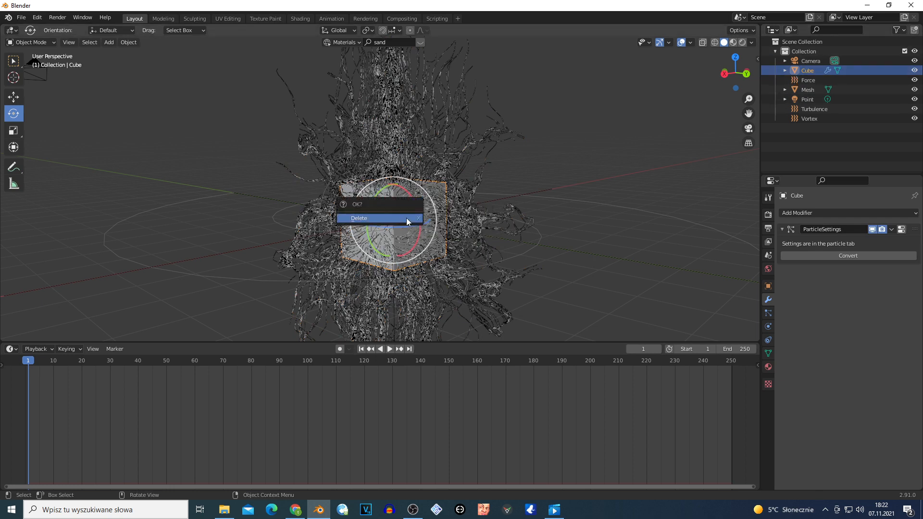
pyautogui.click(406, 218)
# Step: Delete the Vortex, Turbulence and Force fields, leaving the strand mesh, camera and point light
pyautogui.click(584, 200)
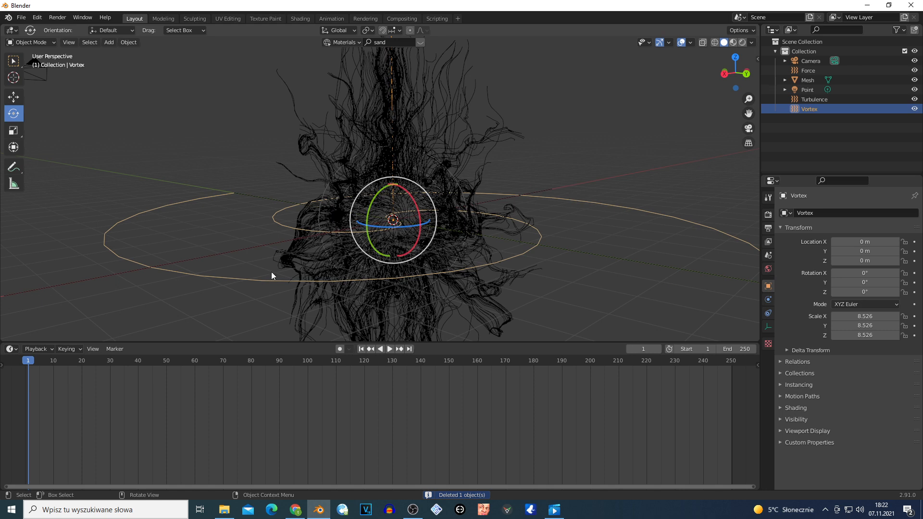
pyautogui.press('x')
pyautogui.click(242, 271)
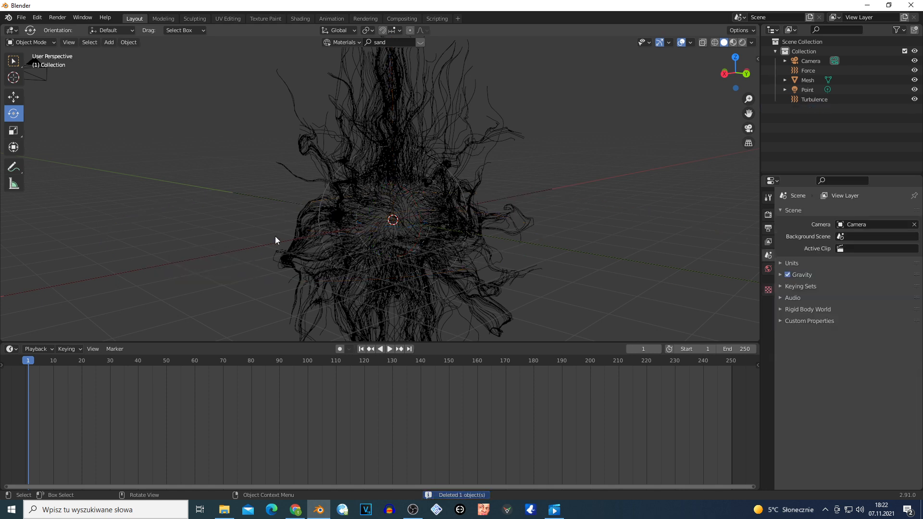
pyautogui.scroll(-2, 298, 243)
pyautogui.scroll(1, 298, 243)
pyautogui.click(243, 232)
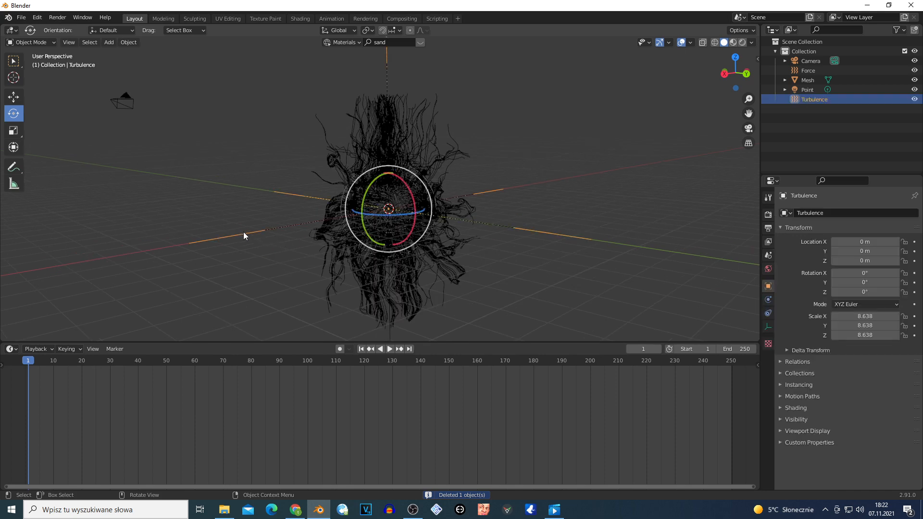
pyautogui.press('x')
pyautogui.click(244, 232)
pyautogui.scroll(2, 258, 235)
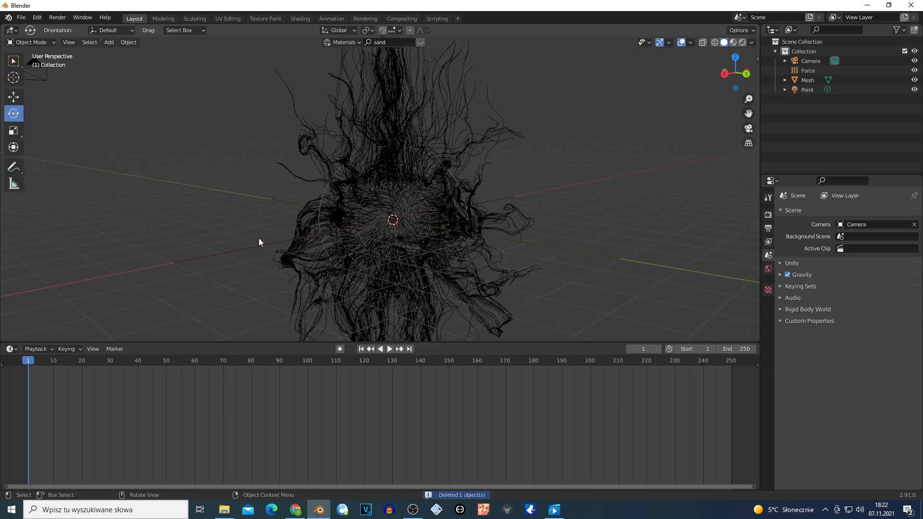
pyautogui.click(247, 249)
pyautogui.press('x')
pyautogui.click(244, 250)
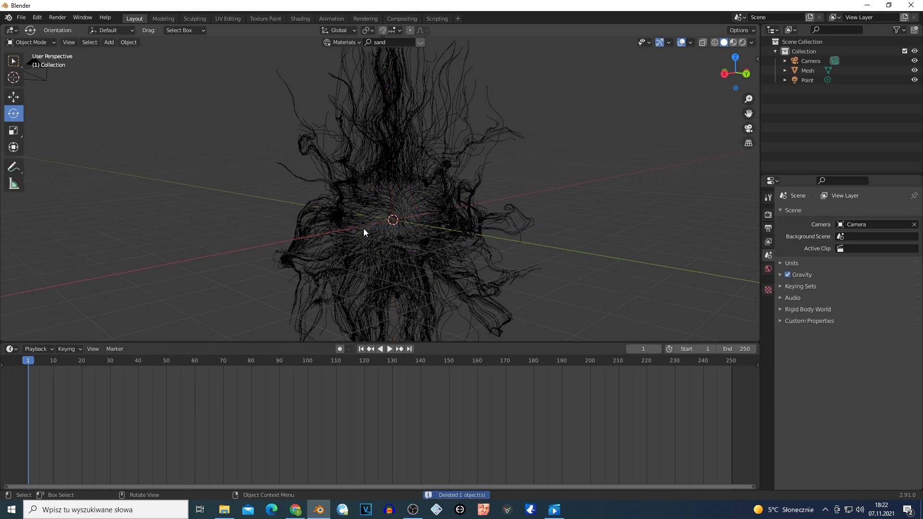
# Step: Switch to the camera view and use Walk Navigation to bring the camera closer to and lower on the strands
pyautogui.scroll(-2, 404, 218)
pyautogui.press('KP_0')
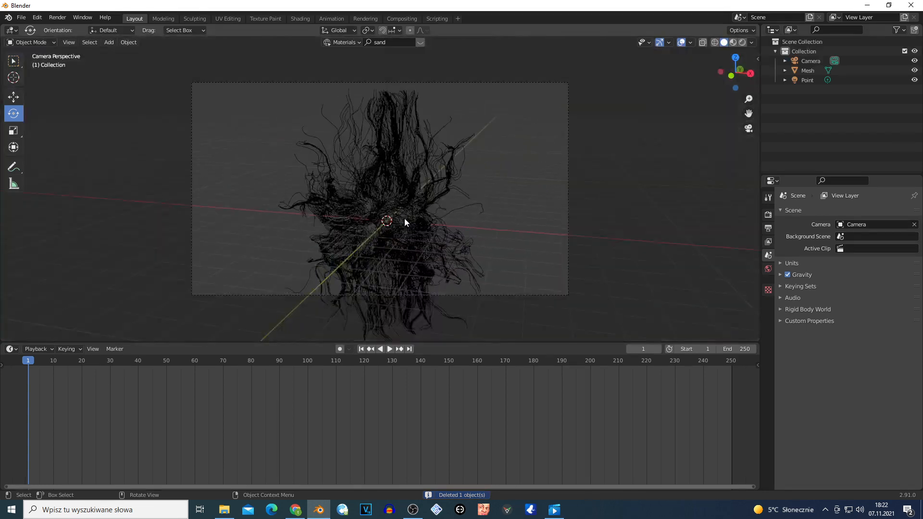
pyautogui.hotkey('shift', '`')
pyautogui.press('w')
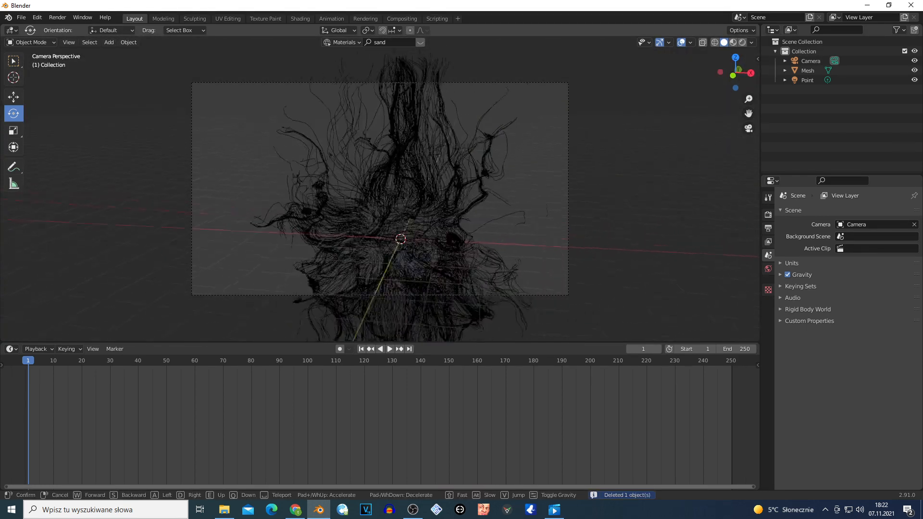
pyautogui.press('q')
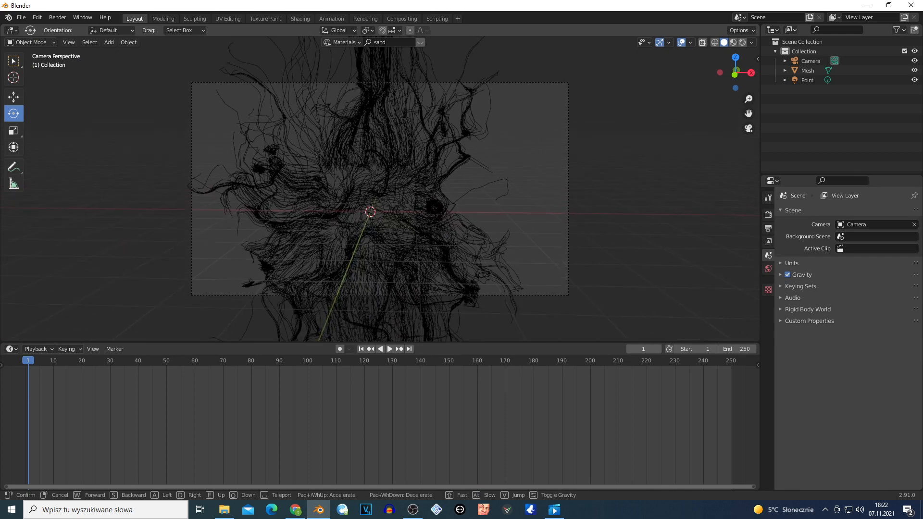
pyautogui.click(388, 177)
pyautogui.scroll(3, 384, 177)
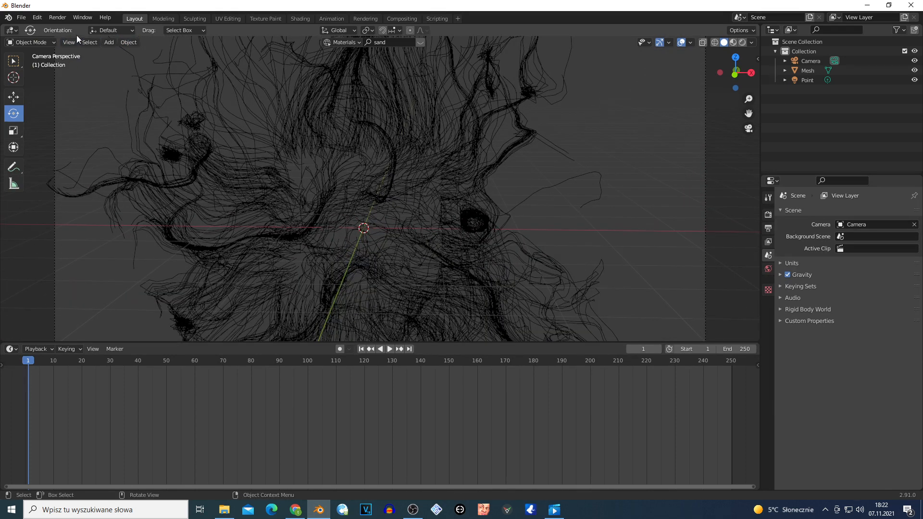
pyautogui.click(89, 42)
pyautogui.click(71, 43)
pyautogui.moveTo(110, 162)
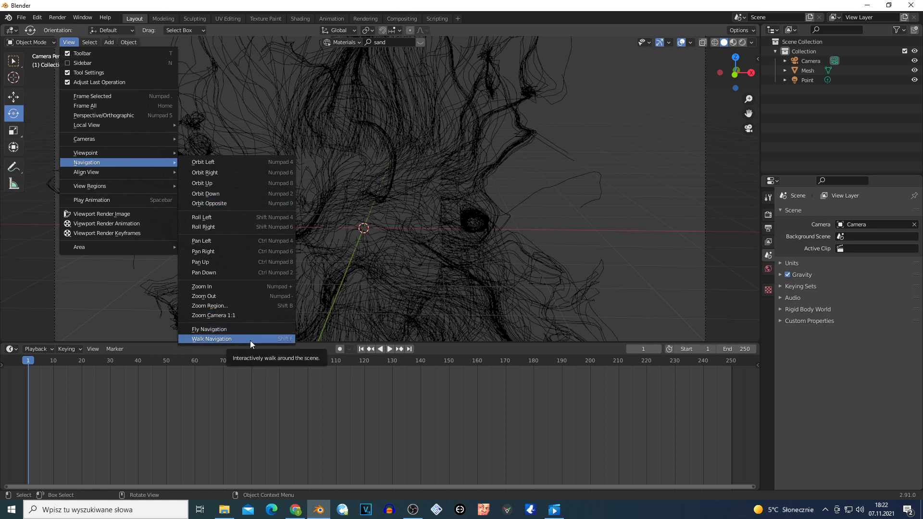
pyautogui.click(624, 165)
pyautogui.click(638, 148)
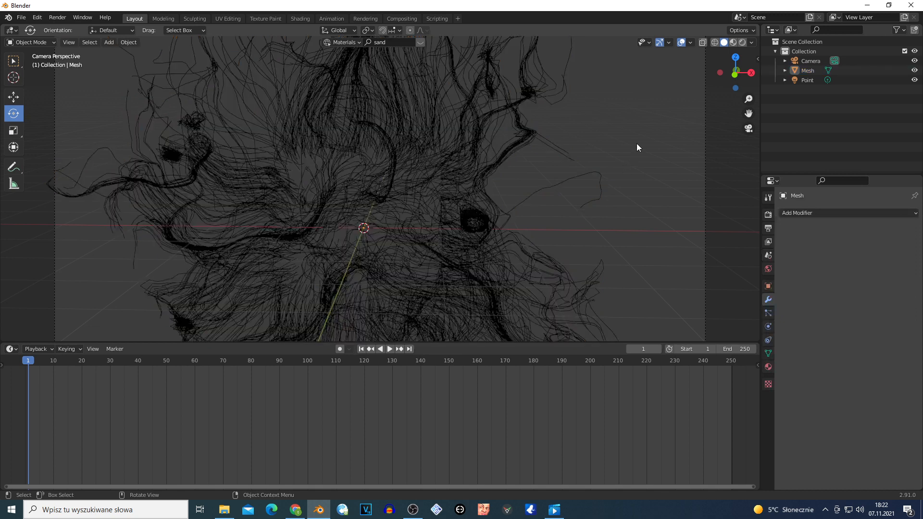
# Step: Reposition the camera with Walk Navigation so the centre of the strands sits near the middle of the frame
pyautogui.hotkey('shift', '`')
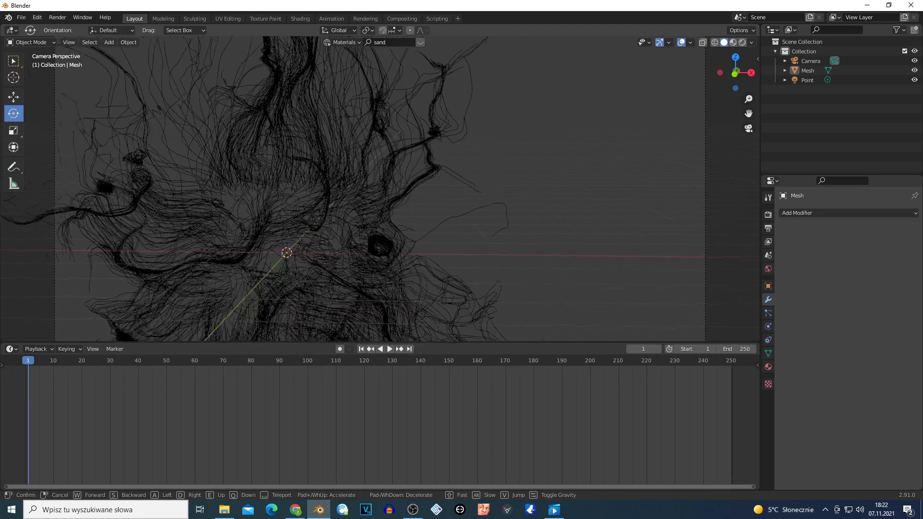
pyautogui.click(380, 192)
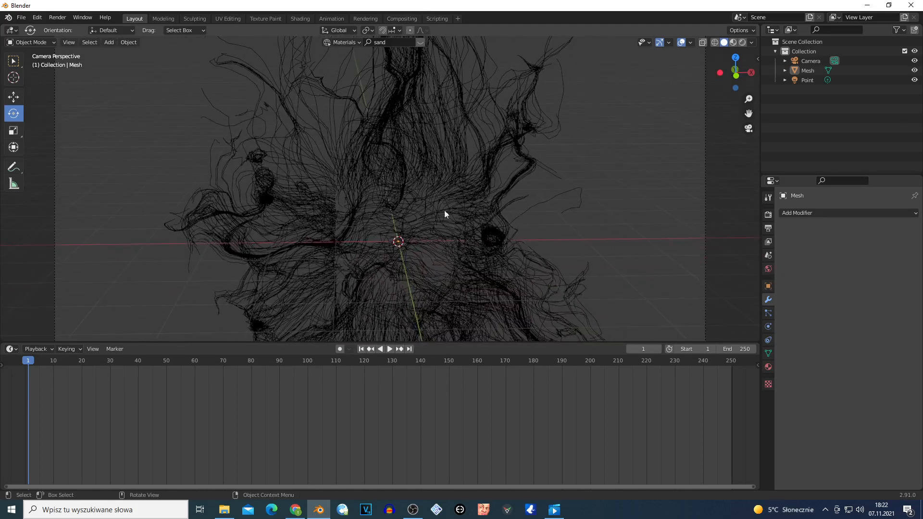
pyautogui.scroll(-1, 526, 215)
# Step: Select the strand mesh and convert it to a curve
pyautogui.click(391, 185)
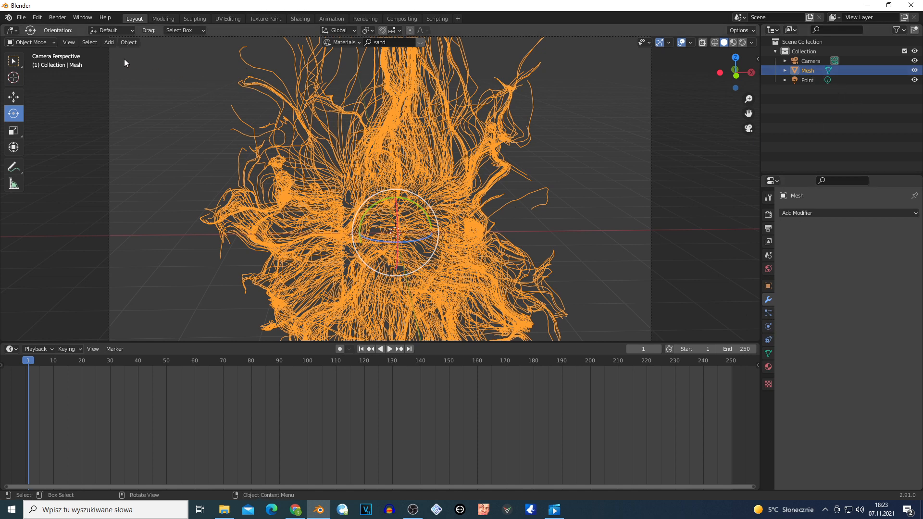
pyautogui.click(128, 42)
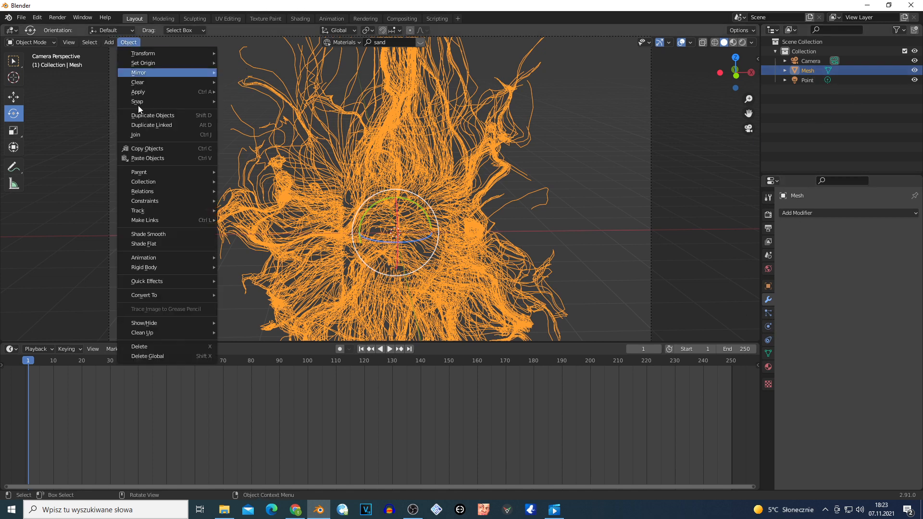
pyautogui.moveTo(144, 294)
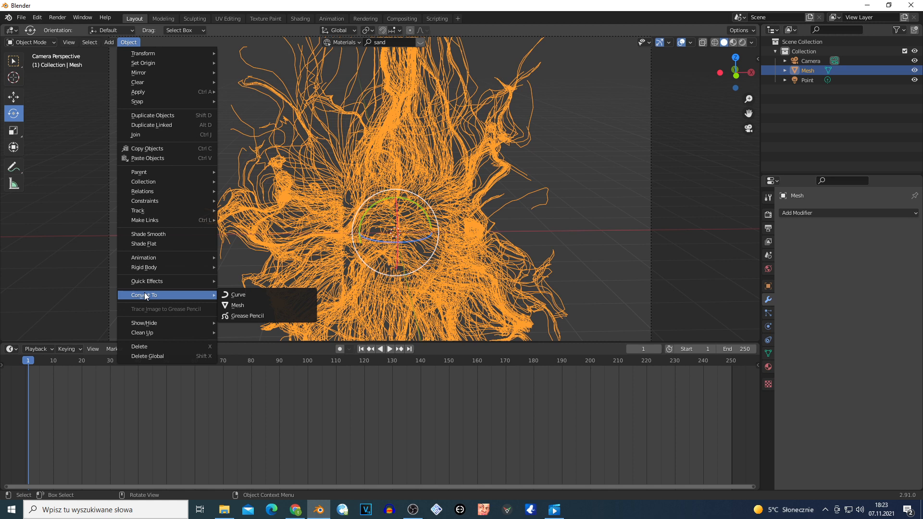
pyautogui.click(254, 295)
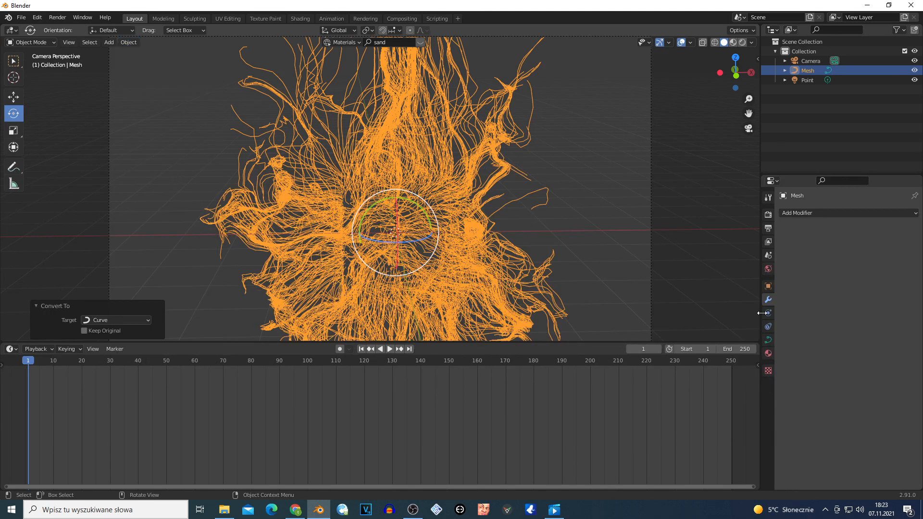
# Step: Give the strand curve a round bevel with a depth of 0.01 m in its Geometry settings
pyautogui.click(769, 340)
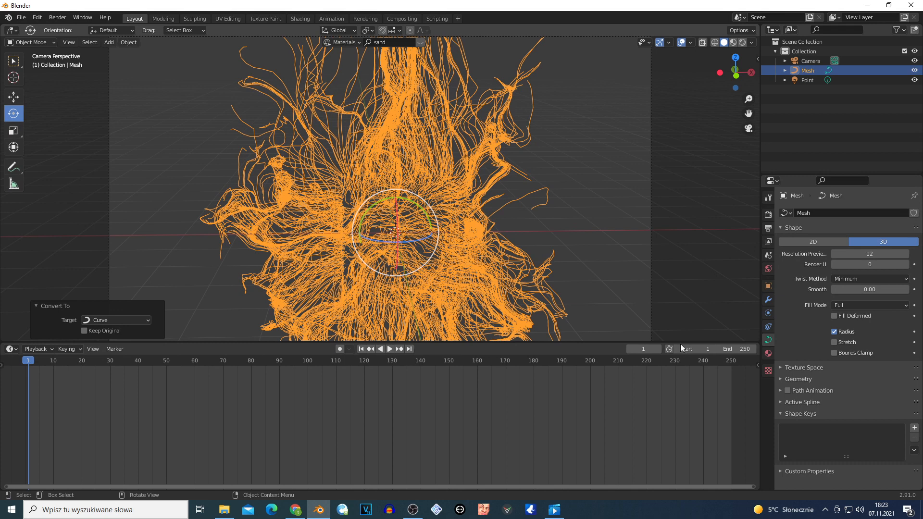
pyautogui.click(785, 380)
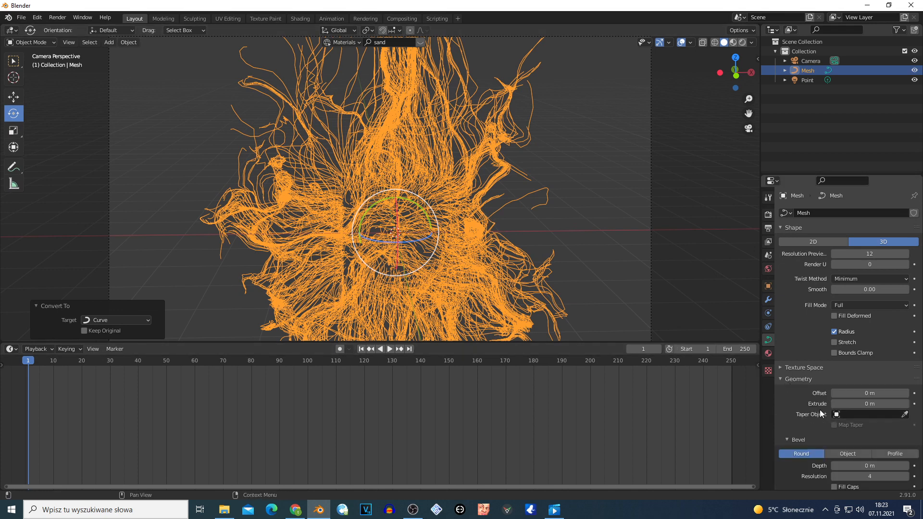
pyautogui.scroll(-1, 865, 448)
pyautogui.moveTo(872, 448)
pyautogui.mouseDown()
pyautogui.moveTo(895, 448)
pyautogui.moveTo(875, 448)
pyautogui.mouseUp()
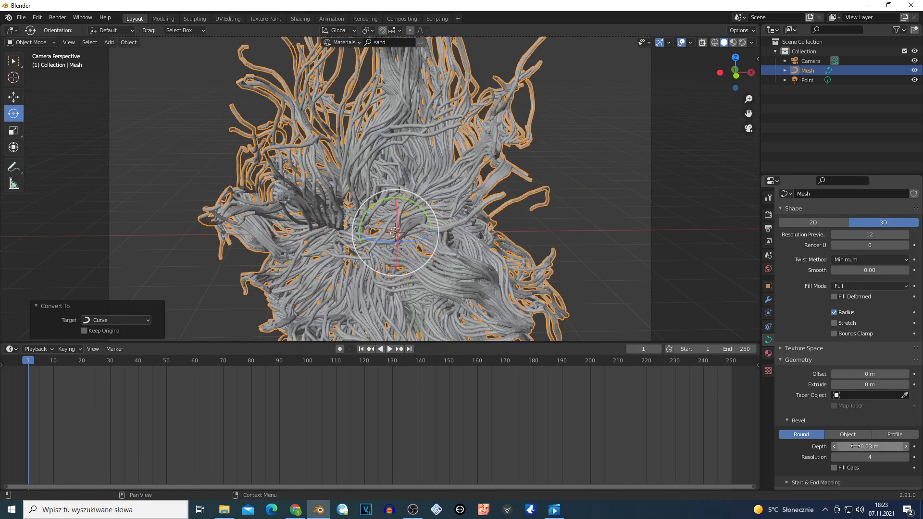
pyautogui.click(832, 447)
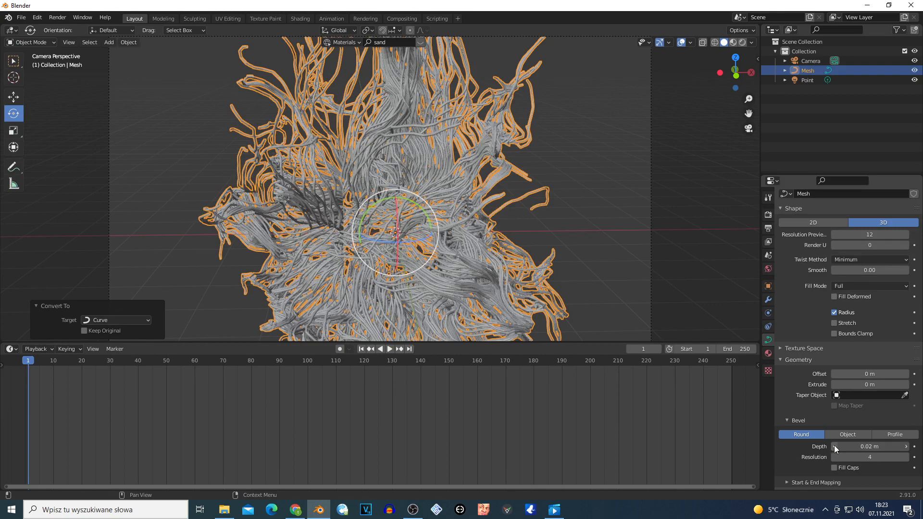
pyautogui.click(834, 446)
# Step: Deselect the beveled strands, inspect them up close, and walk the camera forward so they fill more of the frame
pyautogui.click(603, 201)
pyautogui.scroll(6, 568, 192)
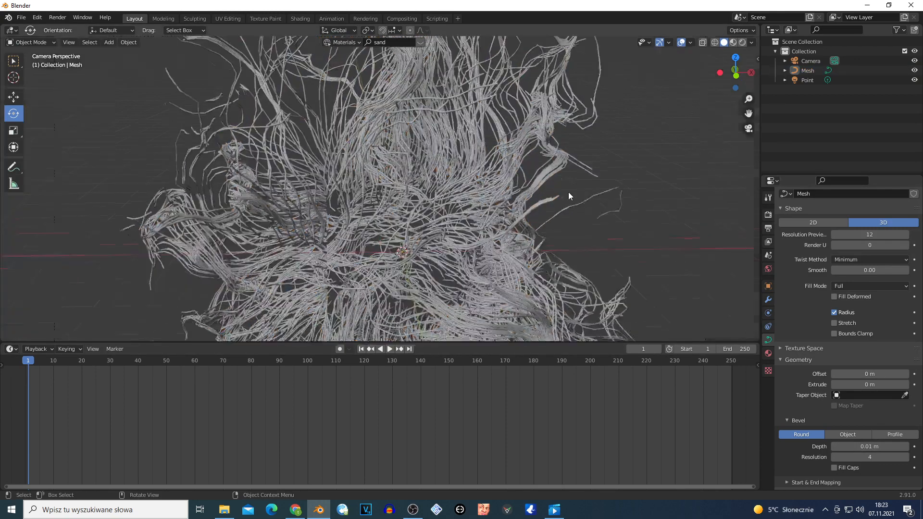
pyautogui.scroll(-8, 501, 189)
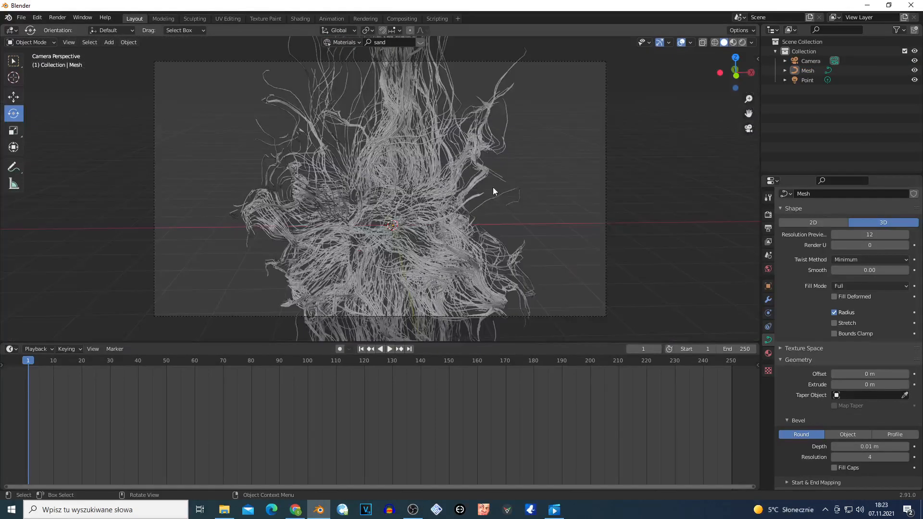
pyautogui.hotkey('shift', '`')
pyautogui.press('w')
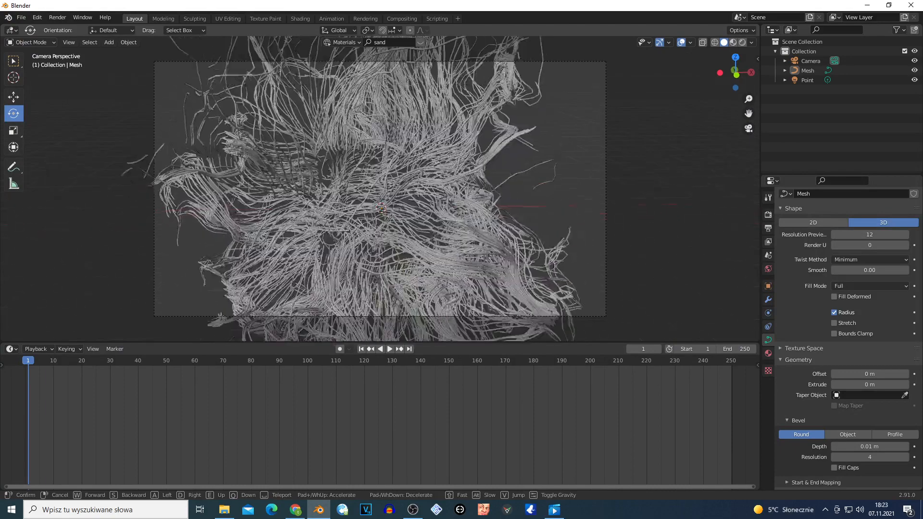
pyautogui.click(380, 189)
pyautogui.scroll(3, 480, 261)
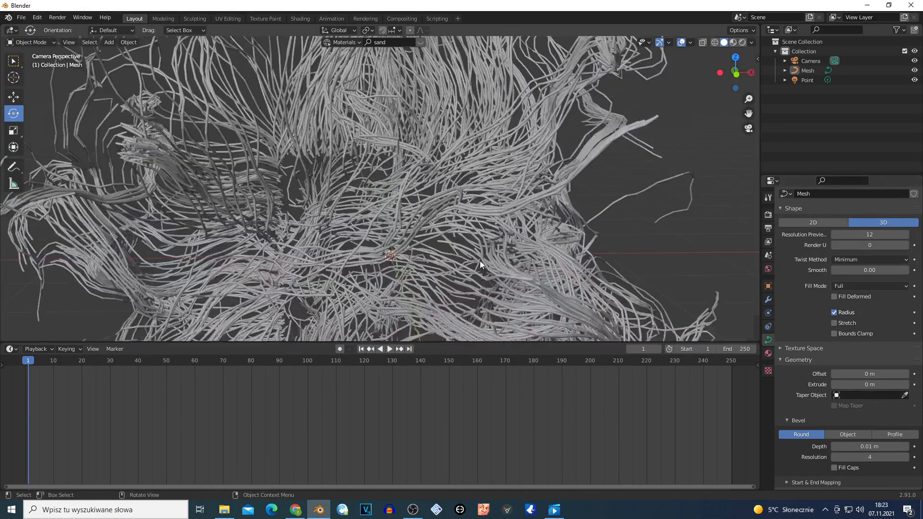
pyautogui.scroll(-3, 479, 259)
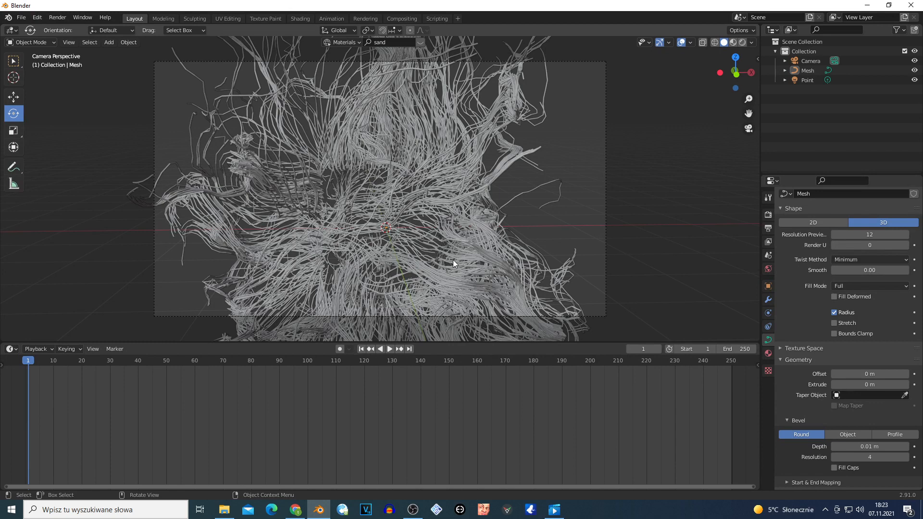
# Step: Select the strand curve and add a new Principled BSDF material to it
pyautogui.click(388, 174)
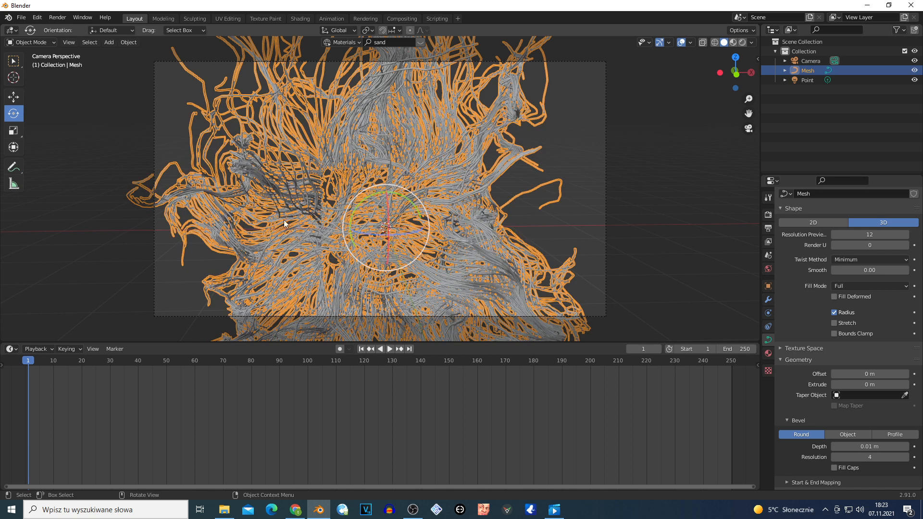
pyautogui.click(772, 354)
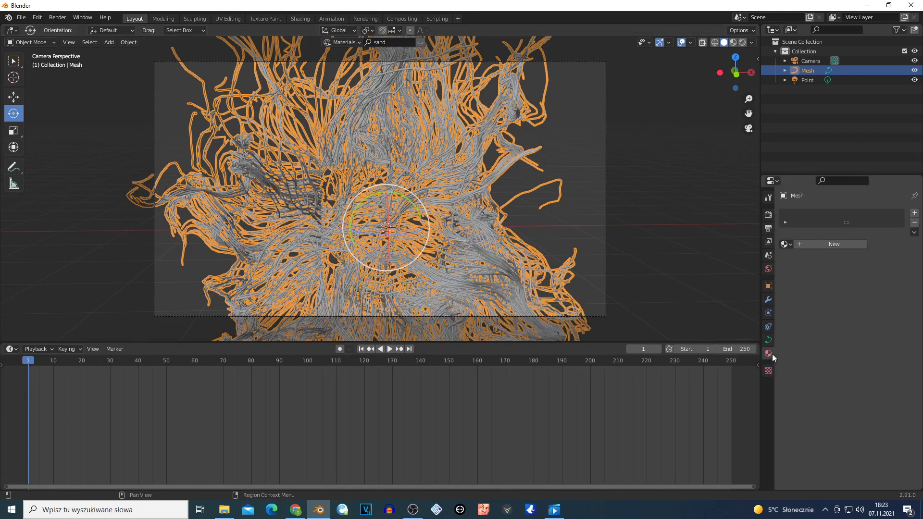
pyautogui.click(836, 244)
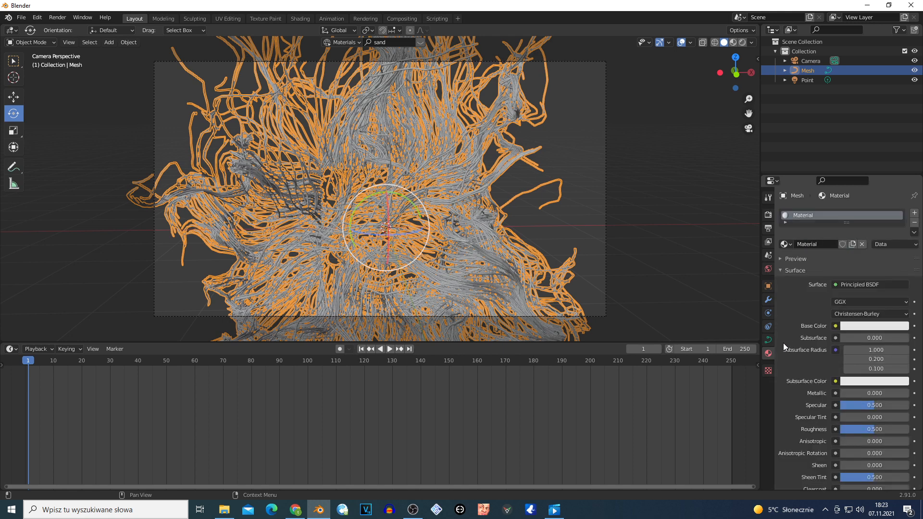
# Step: Set the world background strength to 0 and leave the strand curve deselected
pyautogui.click(768, 269)
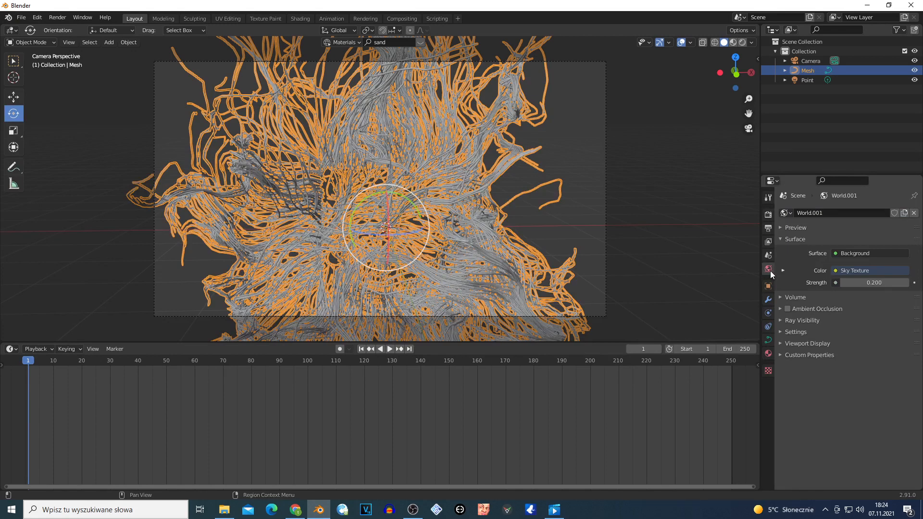
pyautogui.click(879, 283)
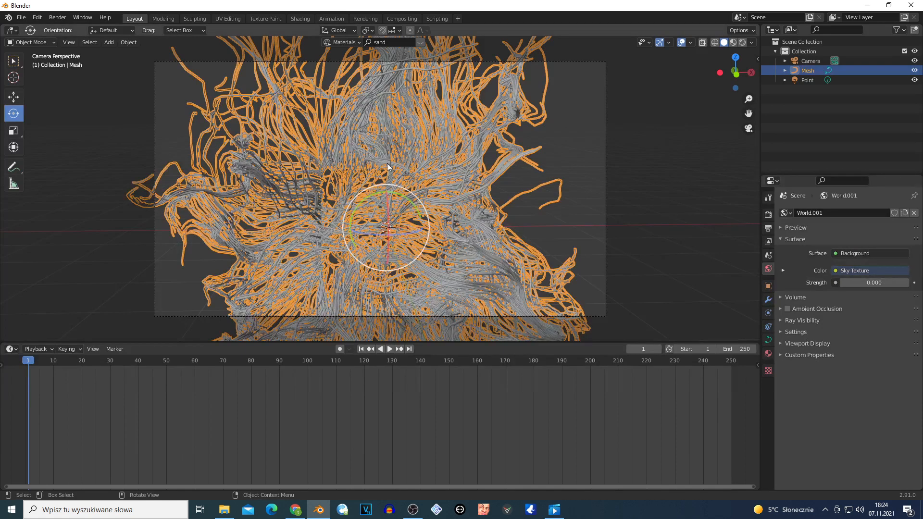
pyautogui.click(590, 118)
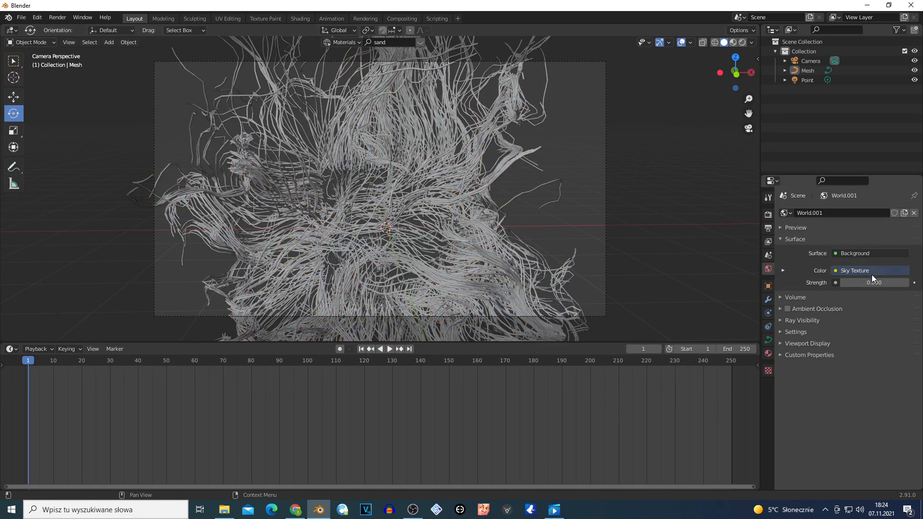
pyautogui.click(571, 162)
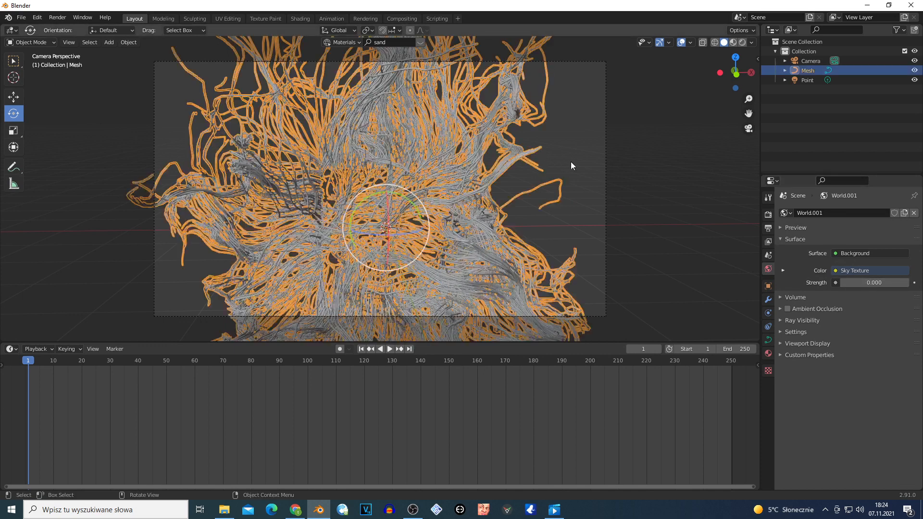
pyautogui.click(588, 167)
# Step: Add a point light and move it about 1.92 m up along Z and about 3.09 m along negative X
pyautogui.hotkey('shift', 'a')
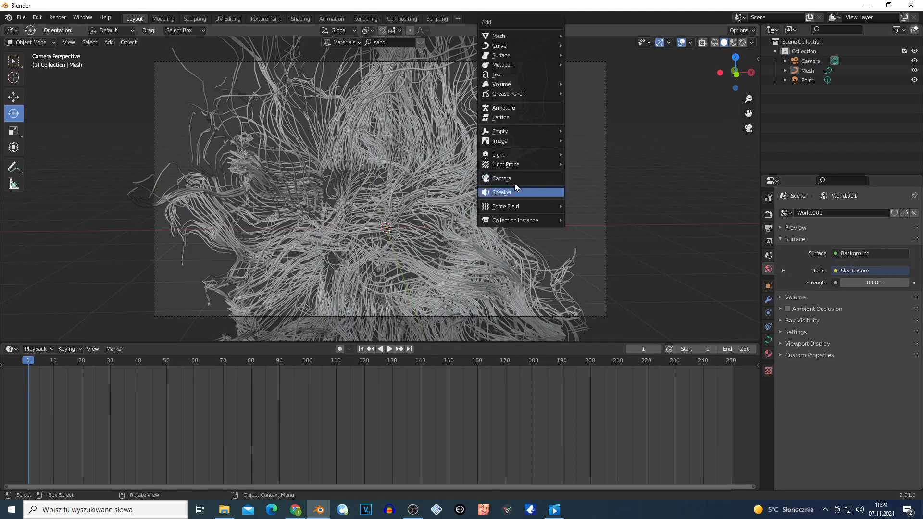
pyautogui.moveTo(507, 154)
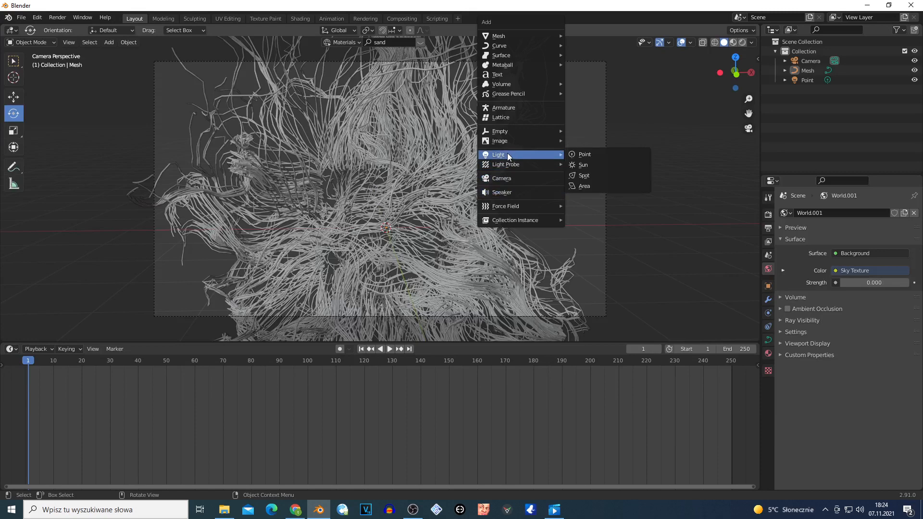
pyautogui.click(603, 155)
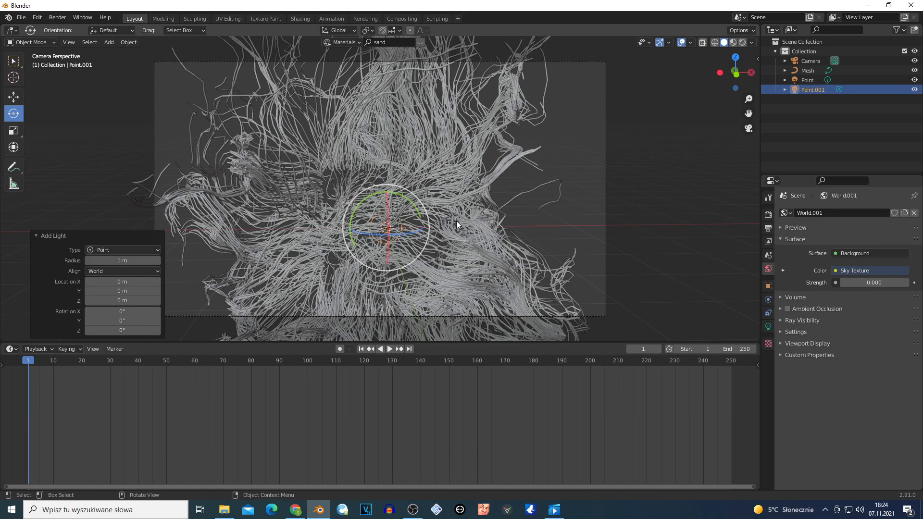
pyautogui.press('g')
pyautogui.press('z')
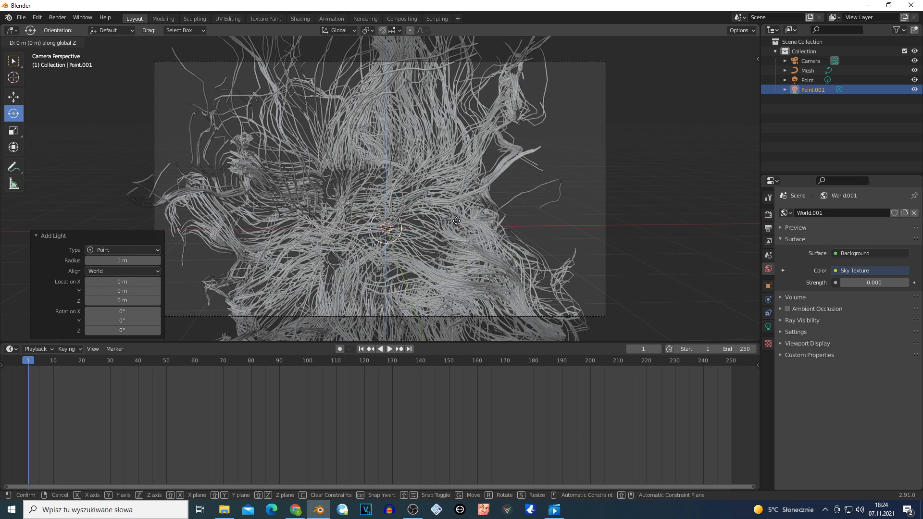
pyautogui.click(469, 99)
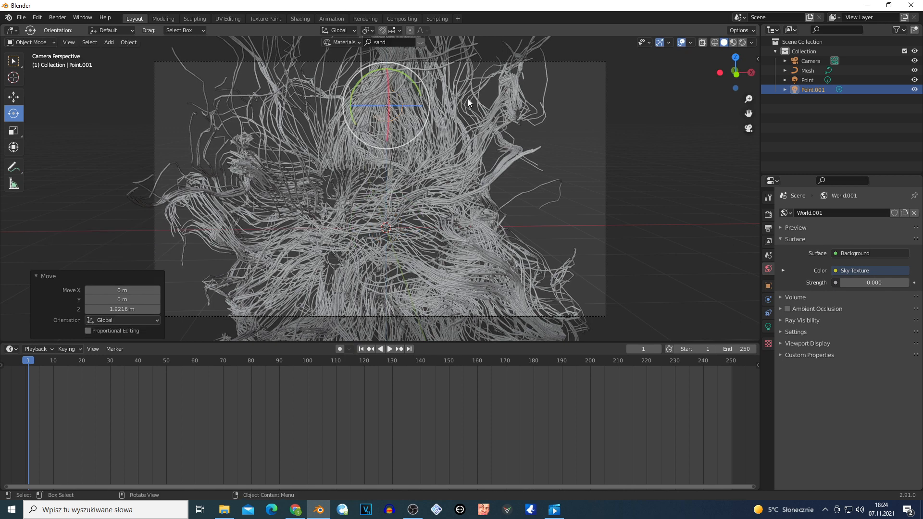
pyautogui.press('g')
pyautogui.press('y')
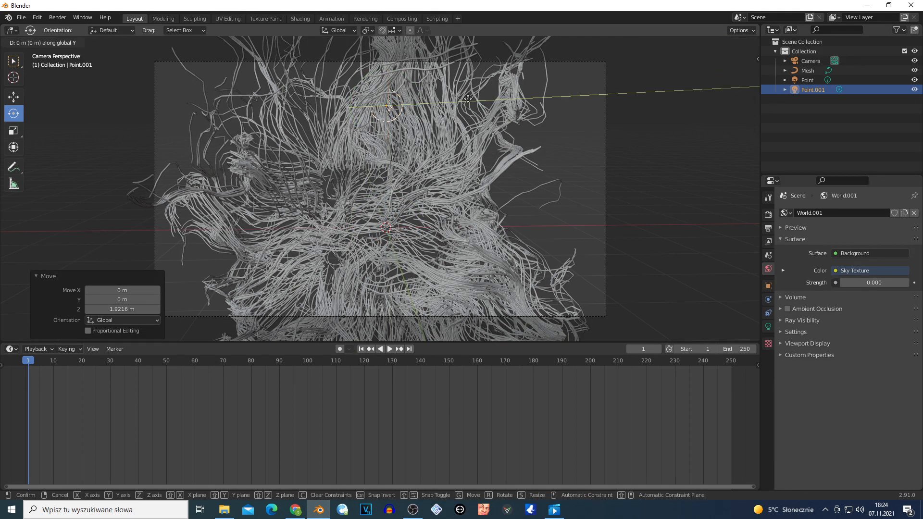
pyautogui.press('x')
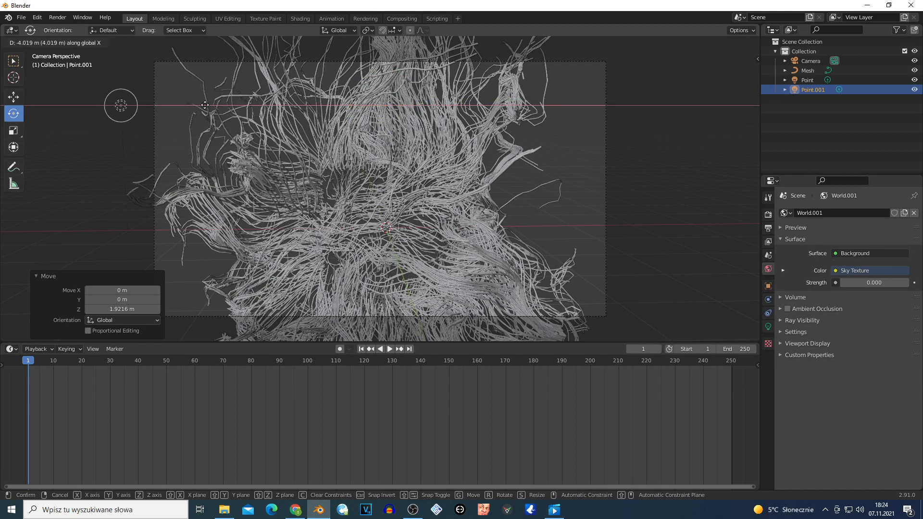
pyautogui.click(266, 103)
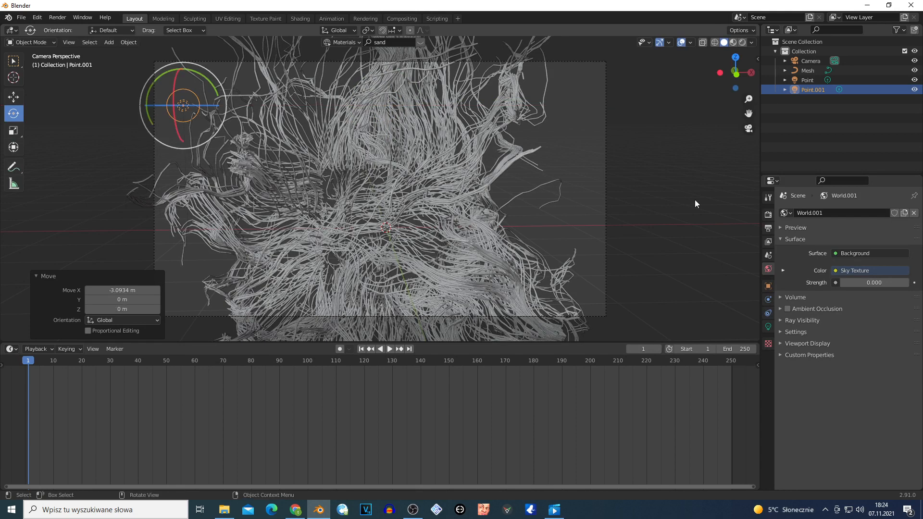
# Step: Give the new point light a blue-violet color, deselect it, and show the scene's render settings
pyautogui.click(769, 327)
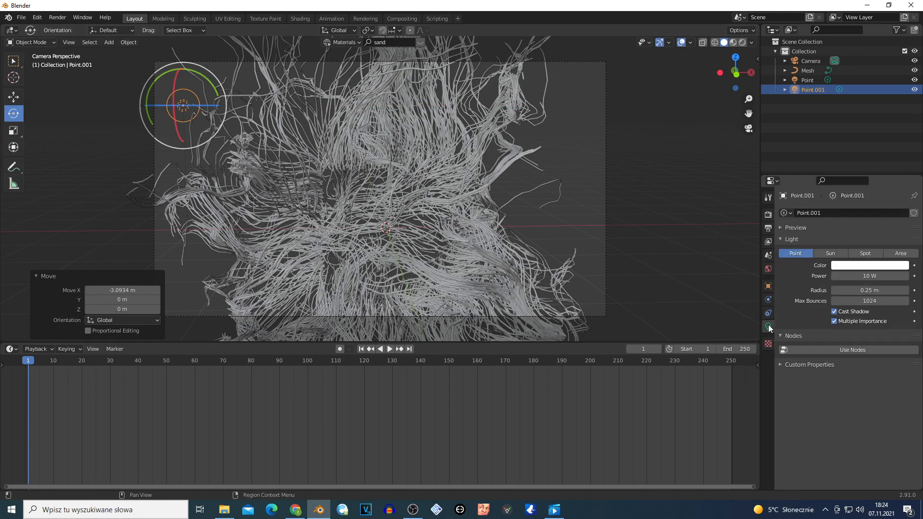
pyautogui.click(850, 265)
pyautogui.click(877, 166)
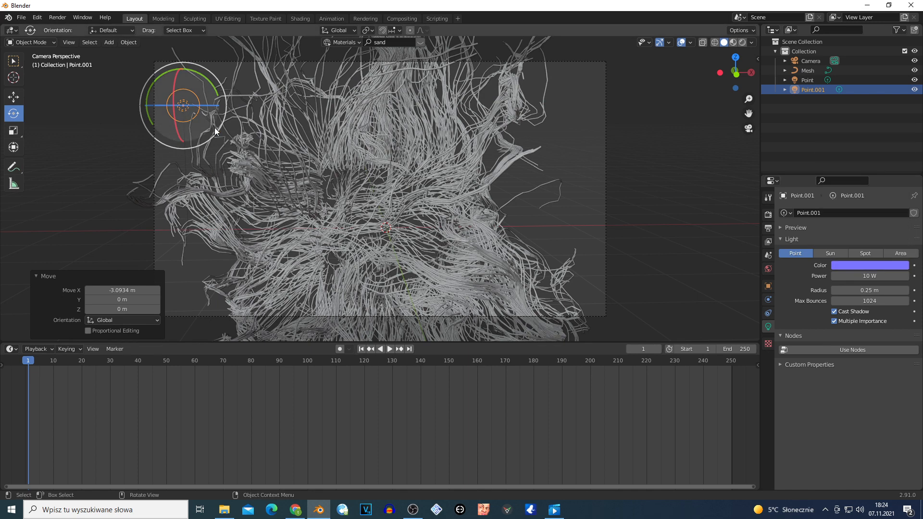
pyautogui.click(670, 160)
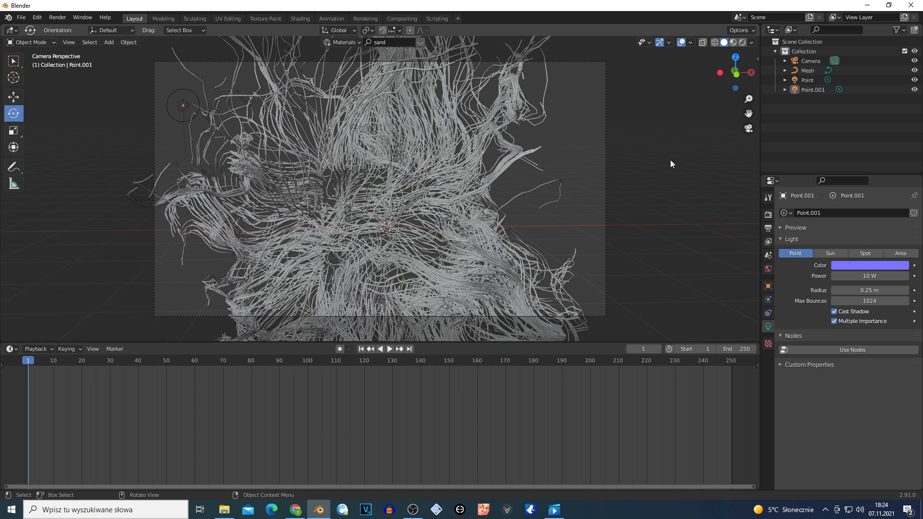
pyautogui.click(768, 215)
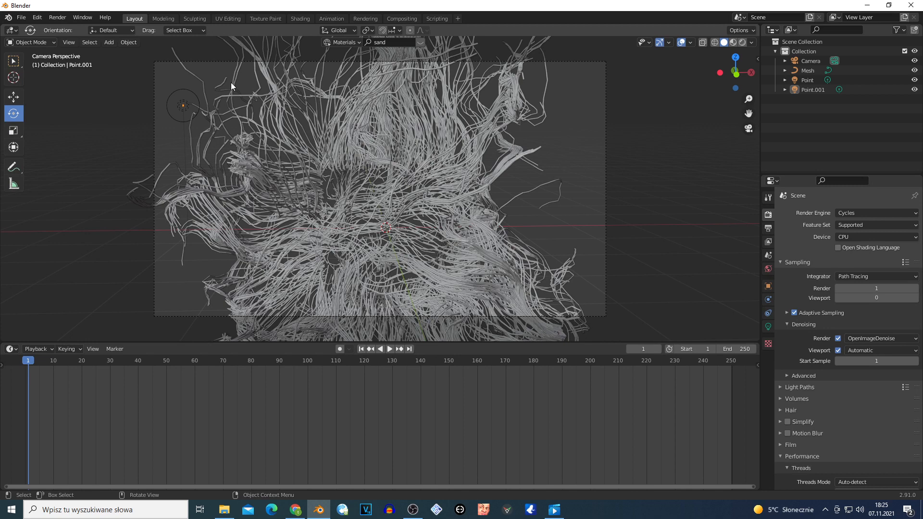
# Step: Duplicate the blue-violet point light and place the copy about 6.16 m along X on the other side of the strands
pyautogui.click(192, 116)
pyautogui.click(183, 105)
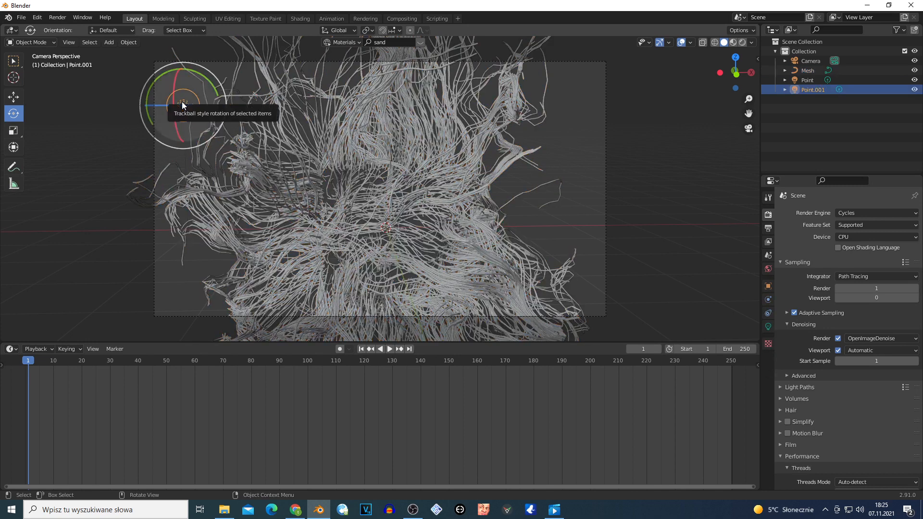
pyautogui.hotkey('shift', 'd')
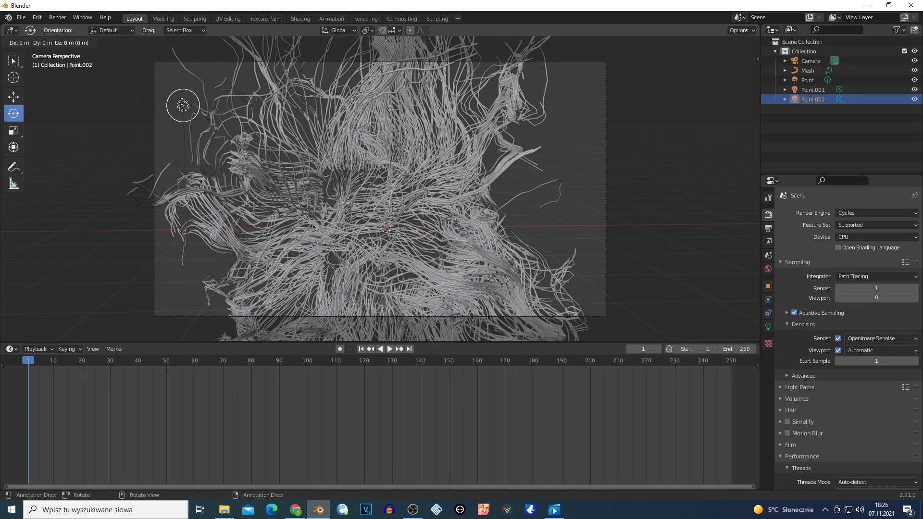
pyautogui.press('x')
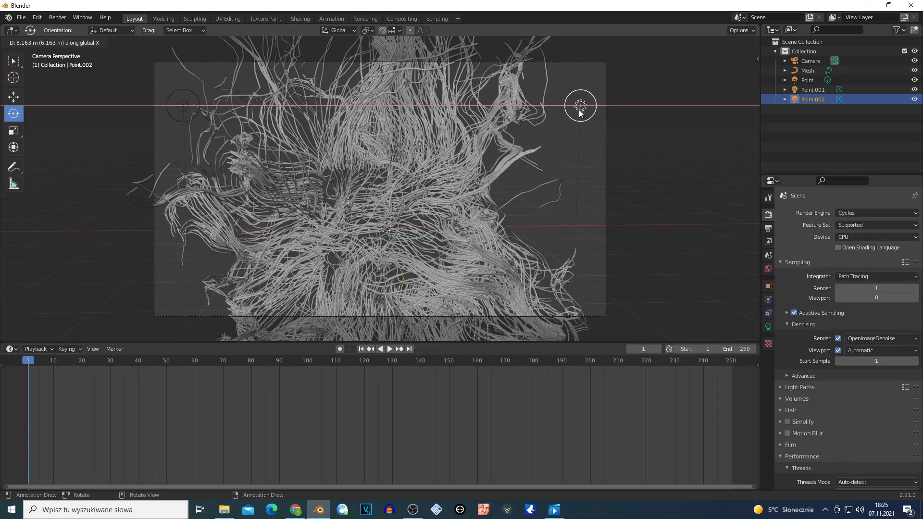
pyautogui.click(580, 111)
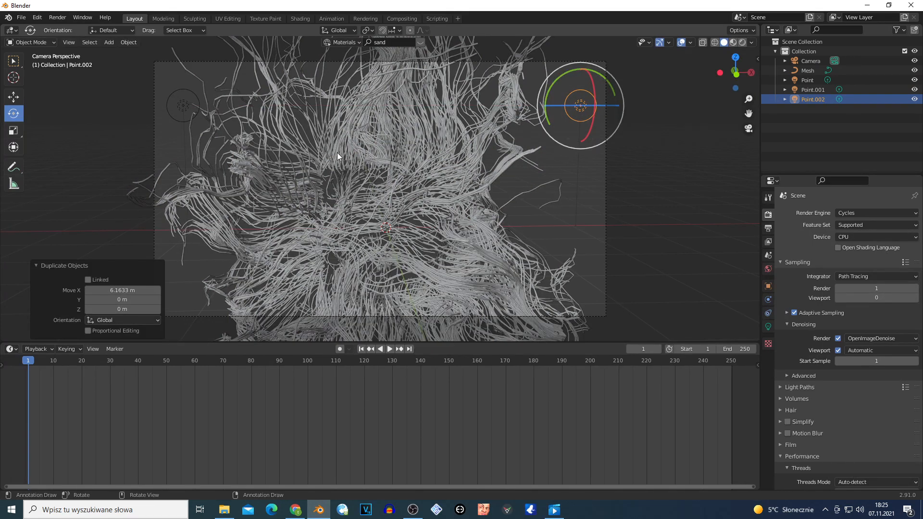
# Step: Change the duplicated point light's color to bright green and deselect it
pyautogui.click(769, 327)
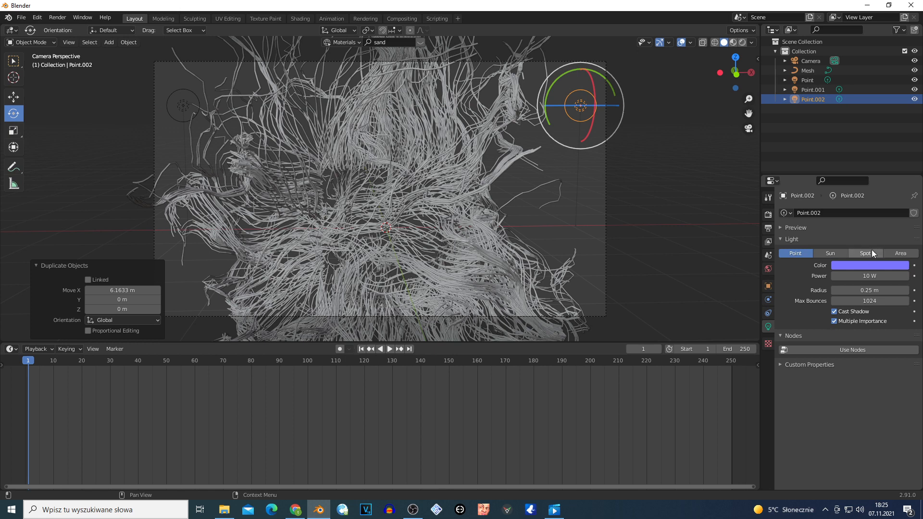
pyautogui.click(864, 267)
pyautogui.click(835, 169)
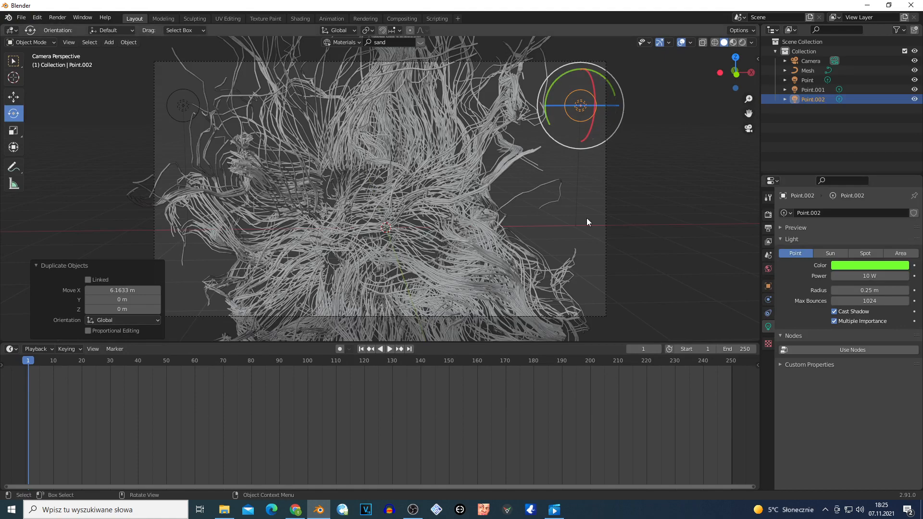
pyautogui.click(455, 205)
# Step: Walk the camera back and around the strands to a side view along the X axis, with the strand shape smaller in frame
pyautogui.hotkey('shift', '`')
pyautogui.press('s')
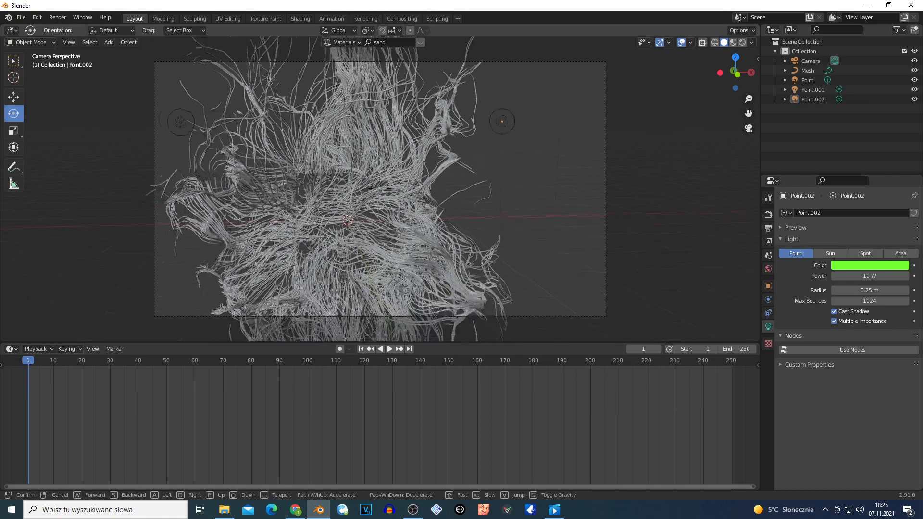
pyautogui.press('q')
pyautogui.press('q')
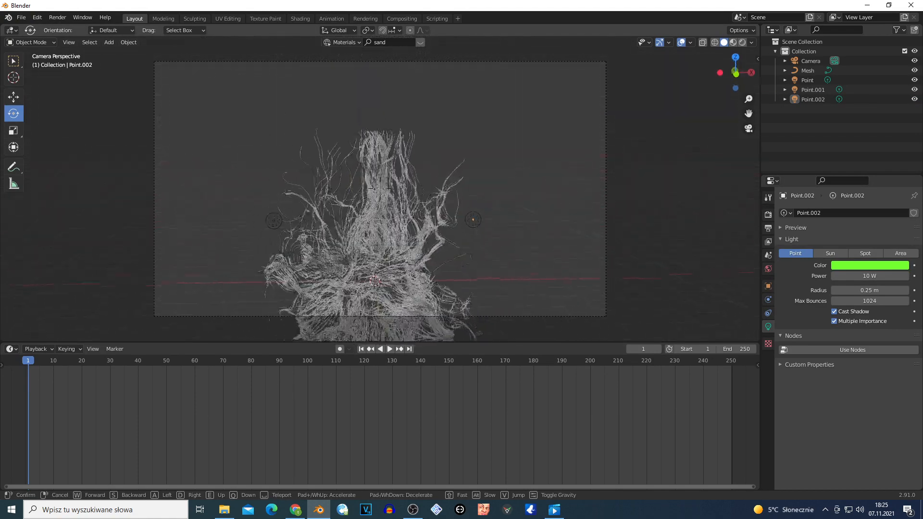
pyautogui.press('d')
pyautogui.press('s')
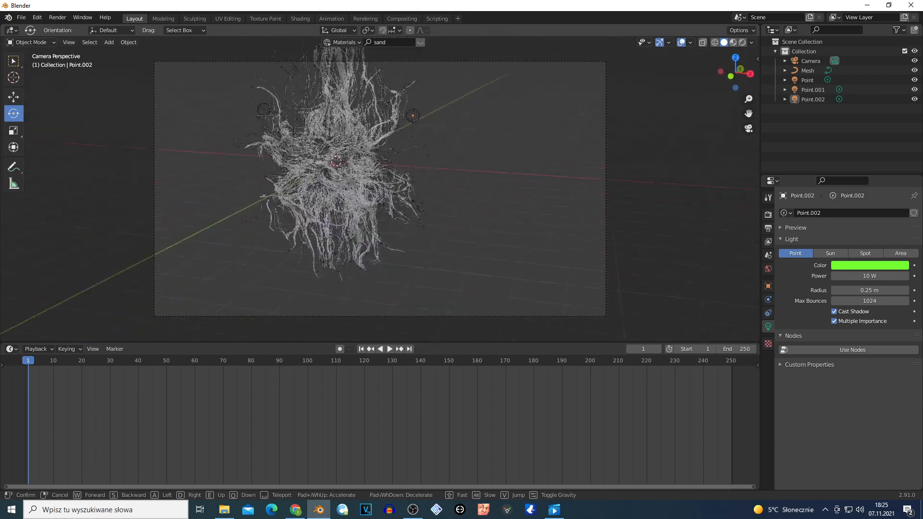
pyautogui.press('a')
pyautogui.press('w')
pyautogui.press('w')
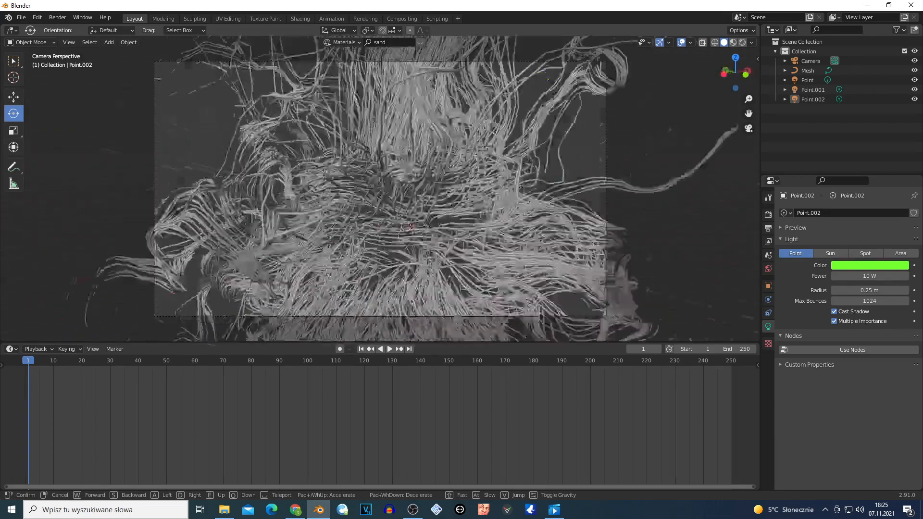
pyautogui.press('s')
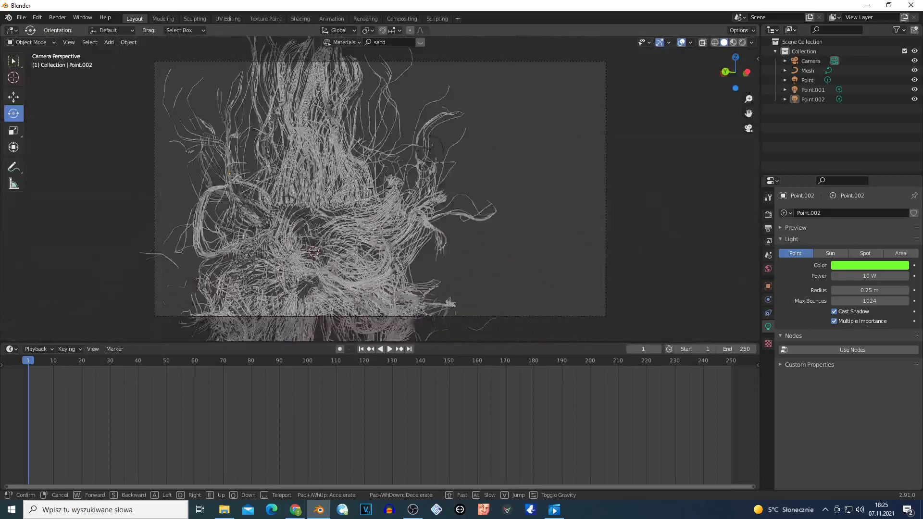
pyautogui.press('w')
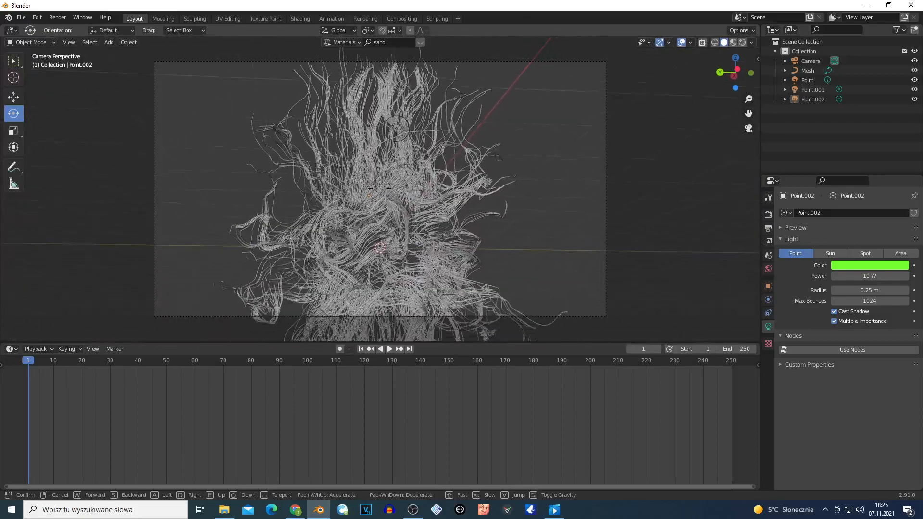
pyautogui.press('s')
pyautogui.press('q')
pyautogui.press('e')
pyautogui.press('s')
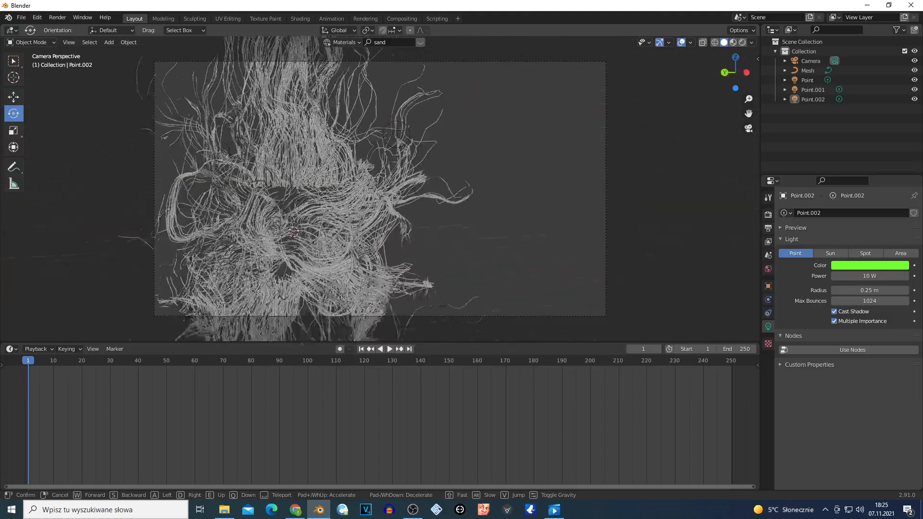
pyautogui.press('s')
pyautogui.press('d')
pyautogui.press('e')
pyautogui.click(514, 194)
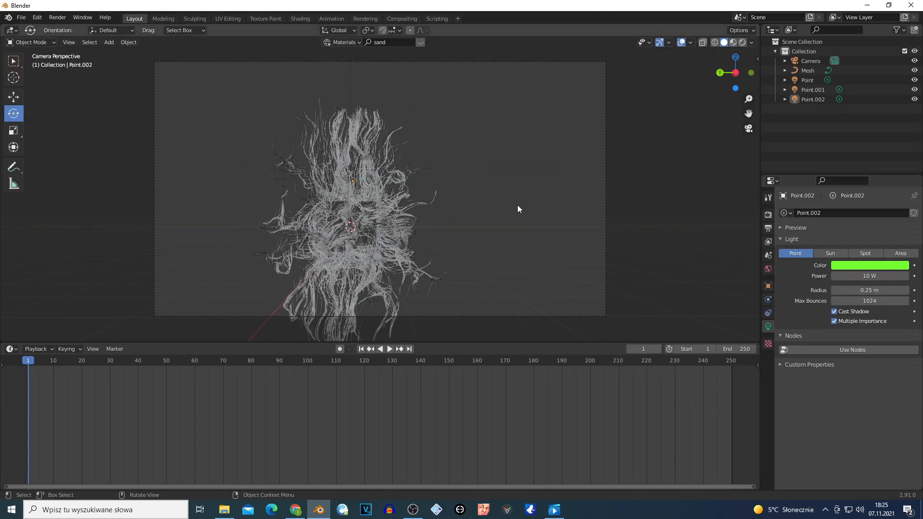
# Step: Add a cube, move it about 6.44 m along negative Y beside the strands, and open its particle settings
pyautogui.hotkey('shift', 'a')
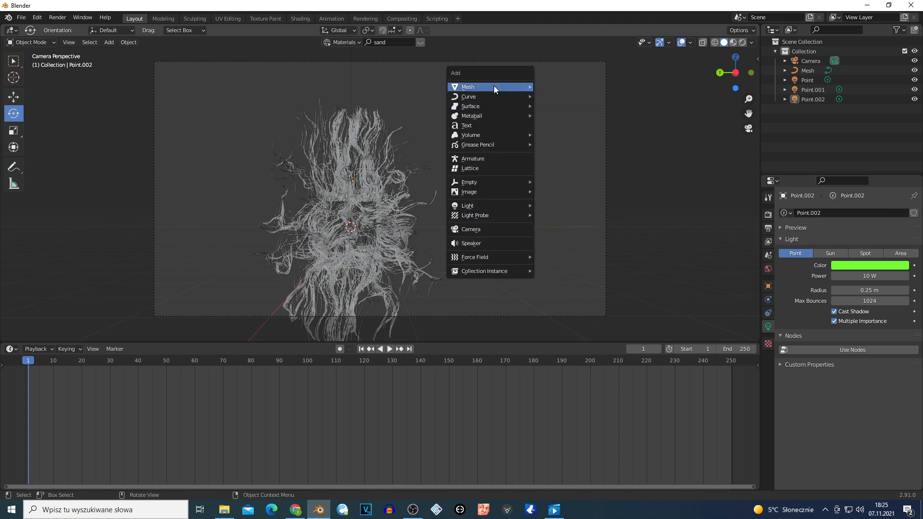
pyautogui.moveTo(494, 87)
pyautogui.click(571, 96)
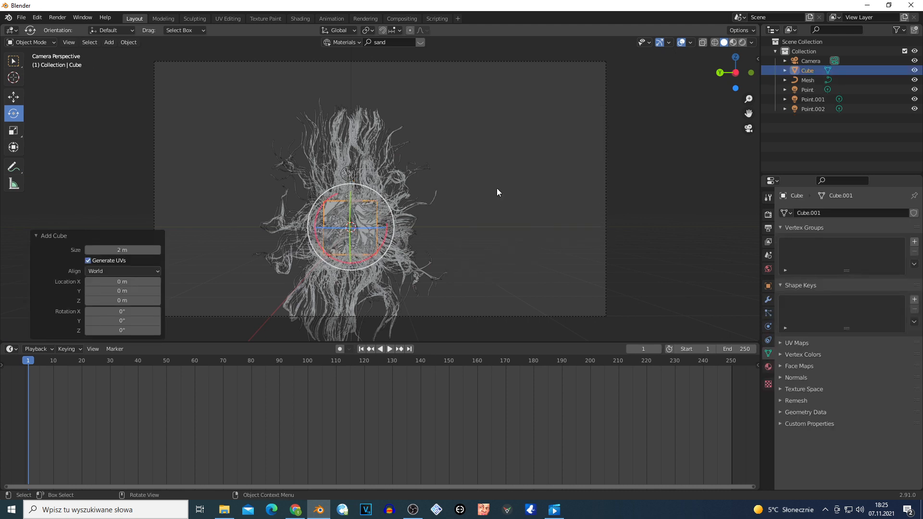
pyautogui.press('g')
pyautogui.press('x')
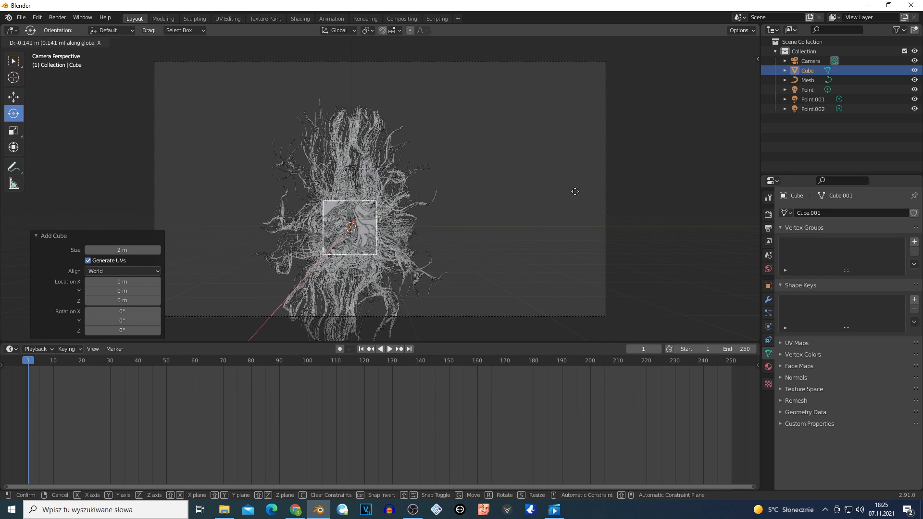
pyautogui.press('y')
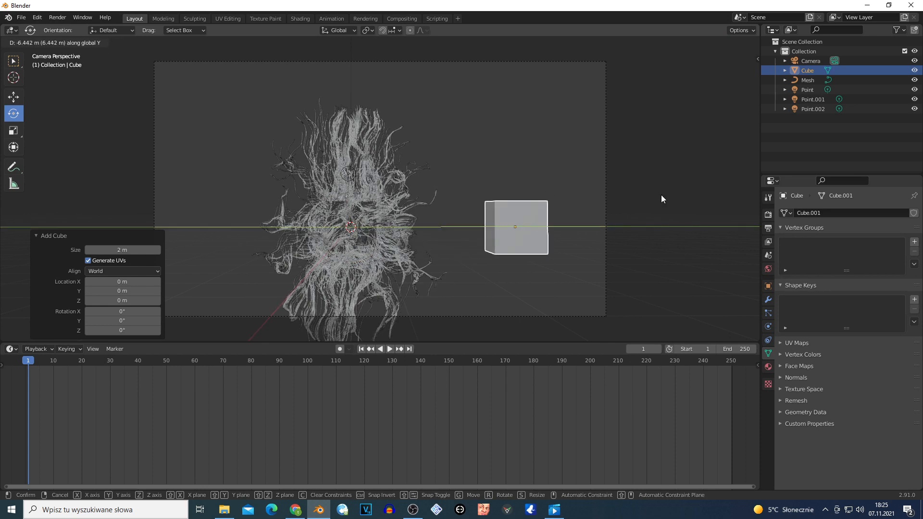
pyautogui.click(662, 194)
pyautogui.click(769, 313)
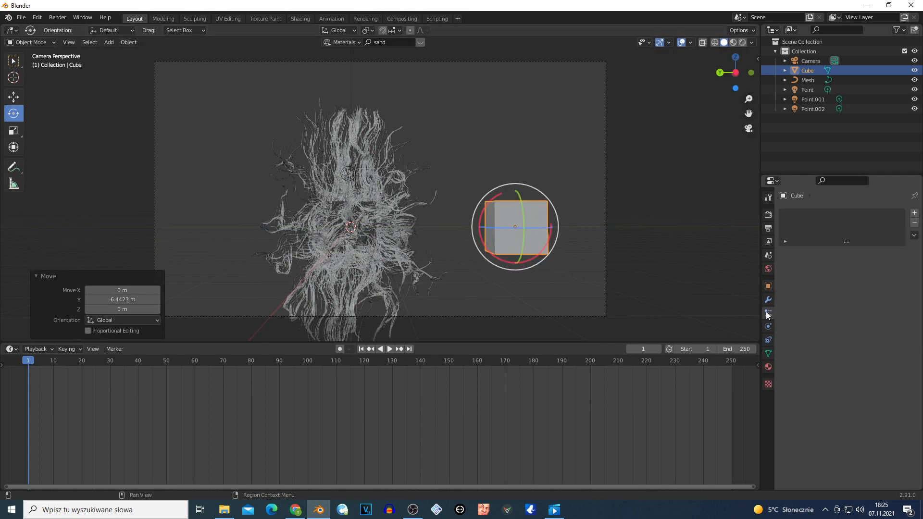
# Step: Give the cube a hair particle system, set its viewport strand steps to 7 with a keyframe, and deselect the cube
pyautogui.click(915, 214)
pyautogui.click(885, 264)
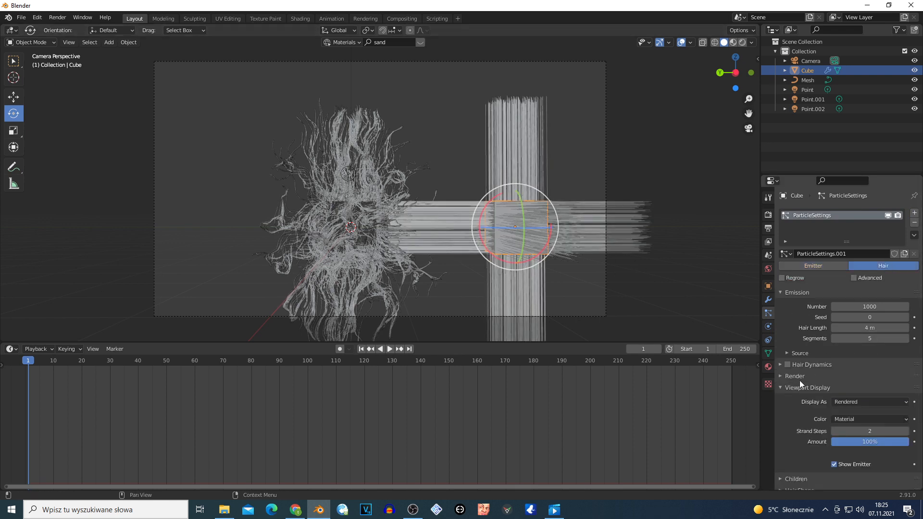
pyautogui.scroll(-3, 801, 388)
pyautogui.moveTo(854, 373); pyautogui.dragTo(899, 373)
pyautogui.press('i')
pyautogui.scroll(-4, 817, 374)
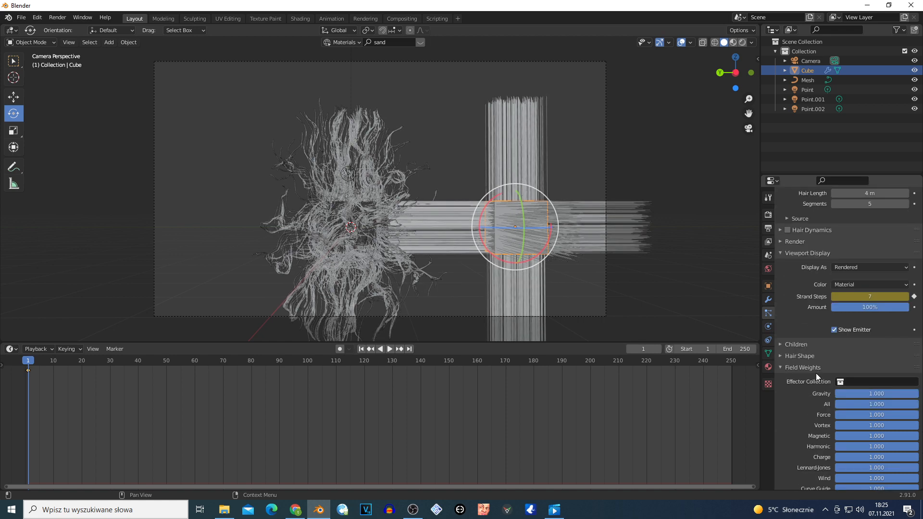
pyautogui.scroll(-2, 815, 373)
pyautogui.click(579, 156)
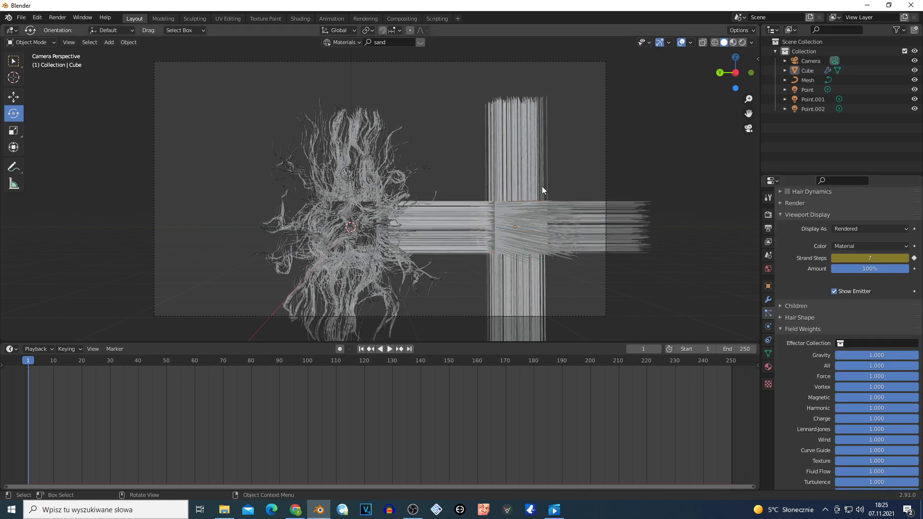
# Step: Add a Vortex force field and move it about 6.38 m along negative Y into the hairy cube
pyautogui.hotkey('shift', 'a')
pyautogui.moveTo(560, 173)
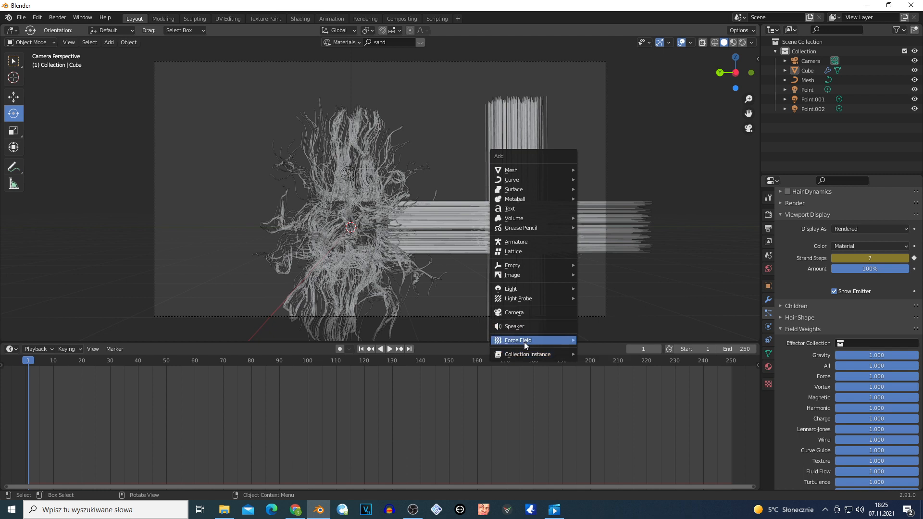
pyautogui.moveTo(524, 342)
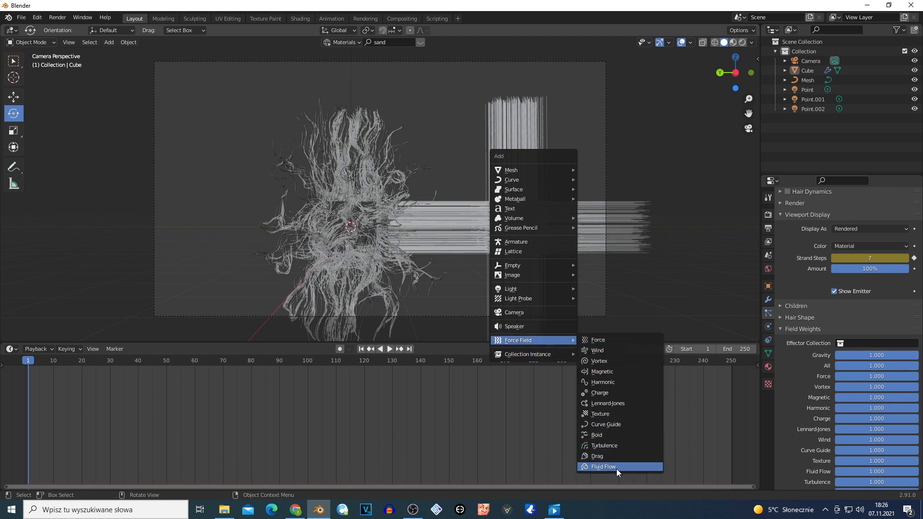
pyautogui.click(618, 362)
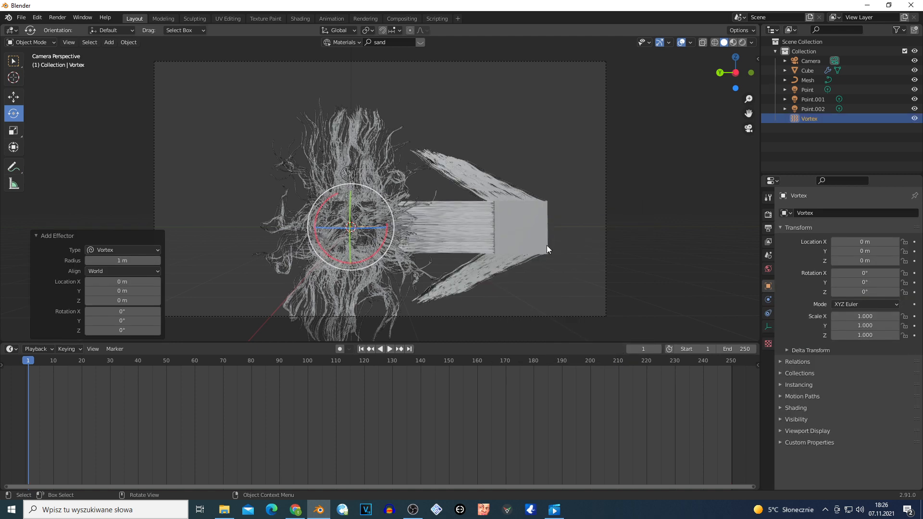
pyautogui.scroll(5, 549, 244)
pyautogui.press('g')
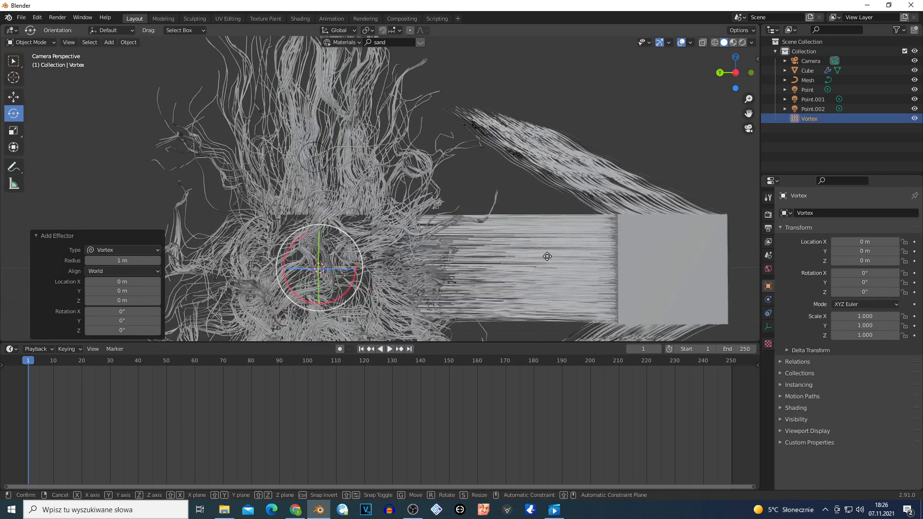
pyautogui.press('x')
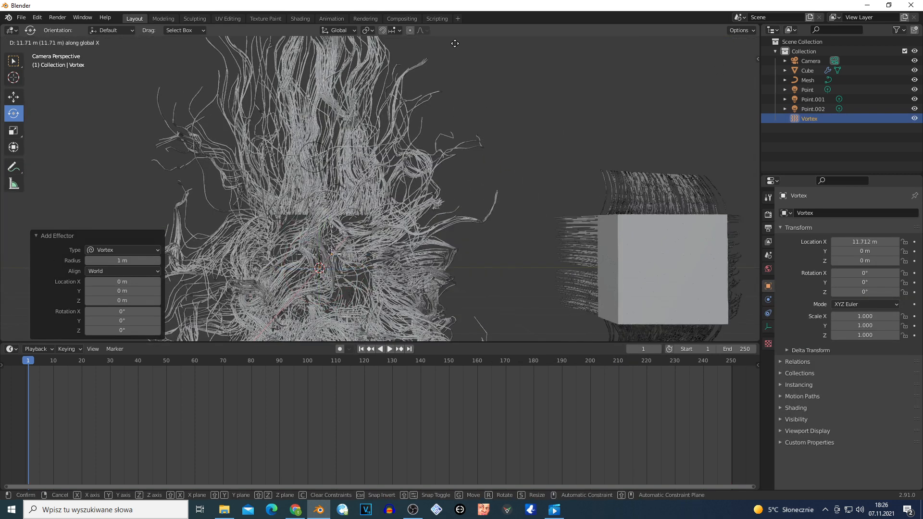
pyautogui.press('y')
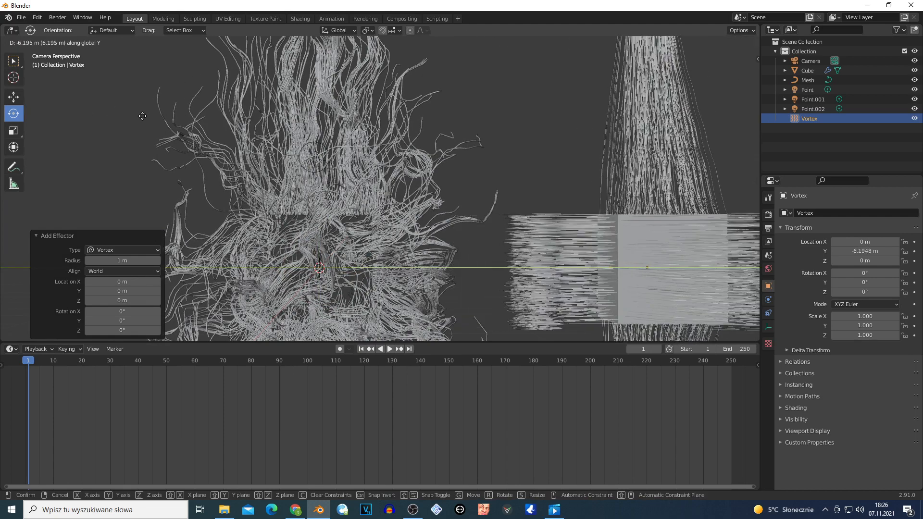
pyautogui.click(129, 116)
pyautogui.scroll(-2, 607, 180)
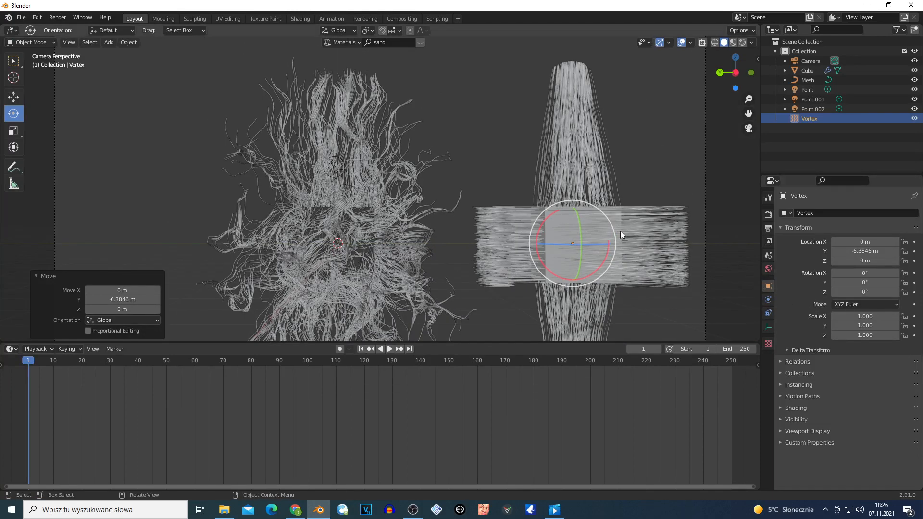
# Step: Select the cube, open its modifier settings with the particle conversion option, and inspect the original curve strands up close
pyautogui.click(590, 215)
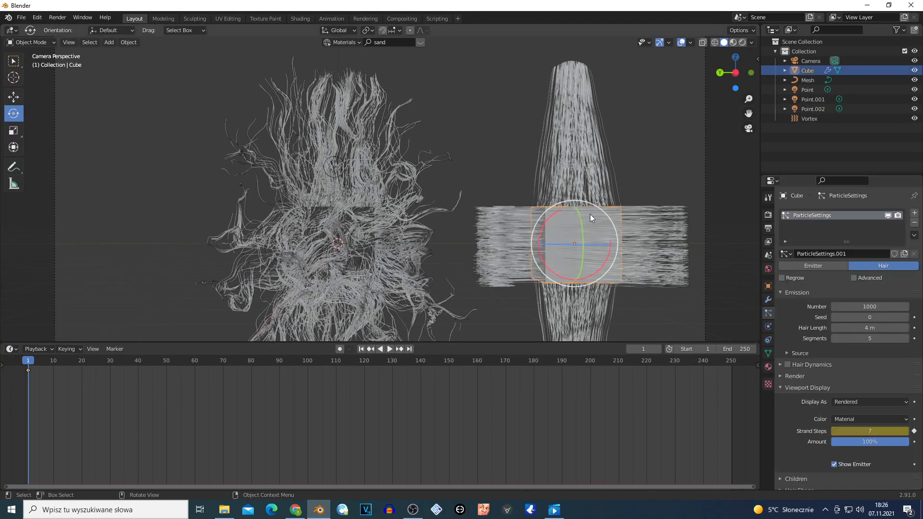
pyautogui.click(769, 300)
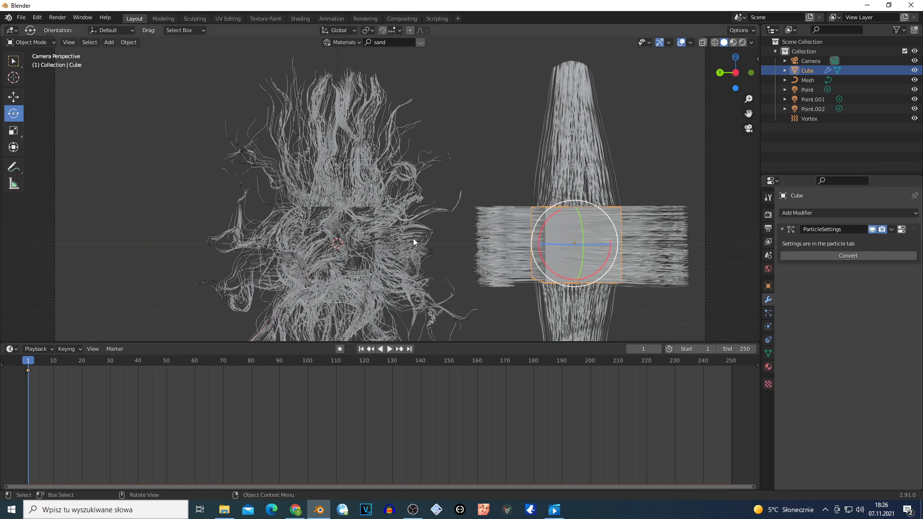
pyautogui.scroll(6, 372, 227)
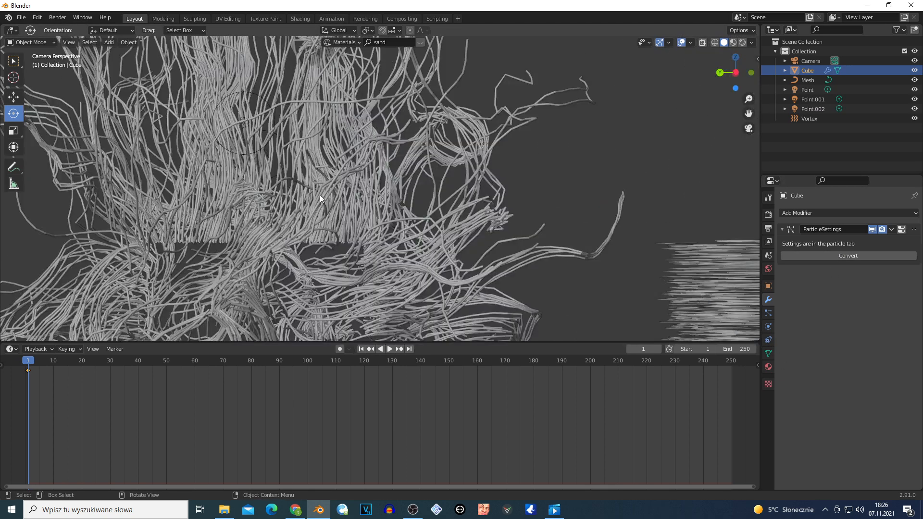
pyautogui.scroll(-4, 350, 220)
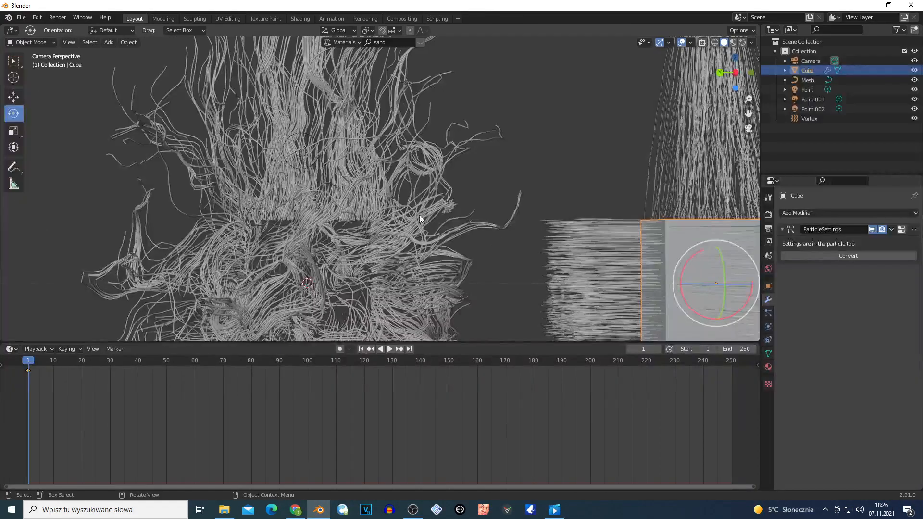
pyautogui.scroll(-3, 606, 241)
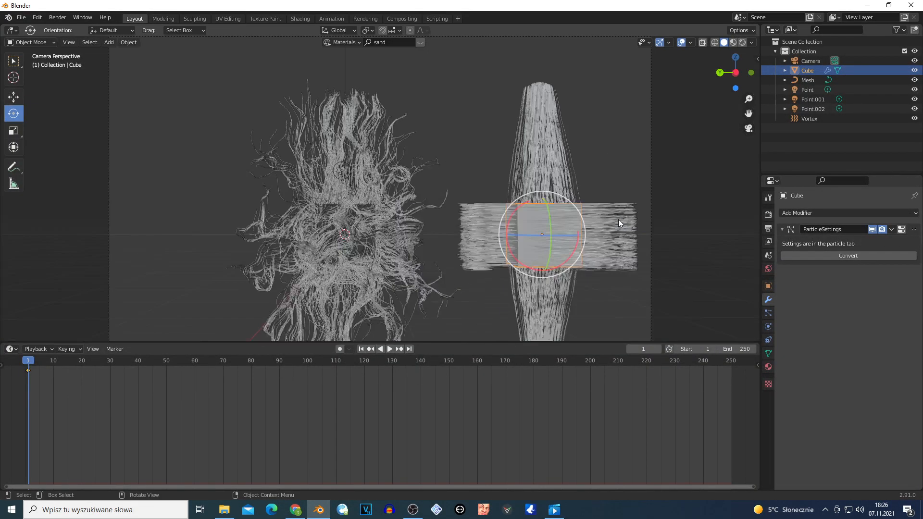
# Step: Delete the hairy cube together with the vortex force field
pyautogui.moveTo(476, 123); pyautogui.dragTo(600, 328)
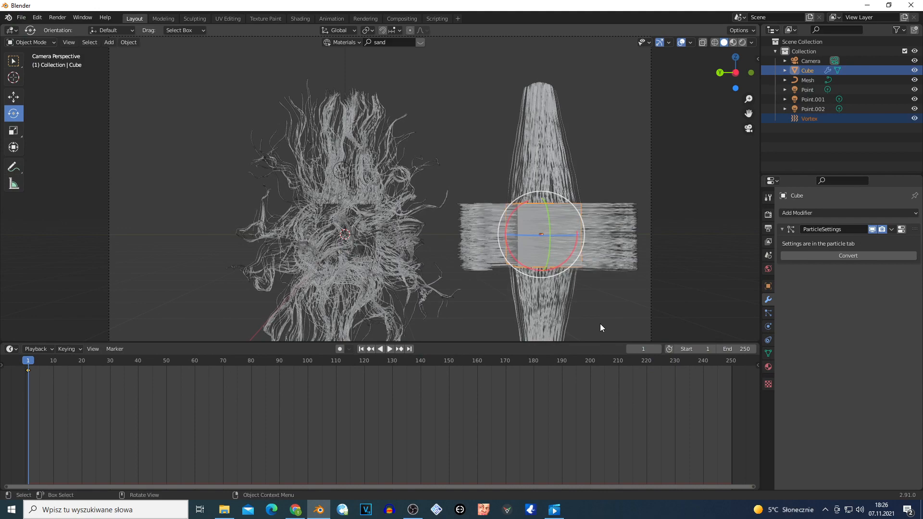
pyautogui.press('x')
pyautogui.click(599, 321)
# Step: Select the curve strands, walk the camera around them to an angled view with the strands centered, and deselect them
pyautogui.scroll(1, 574, 242)
pyautogui.scroll(2, 574, 242)
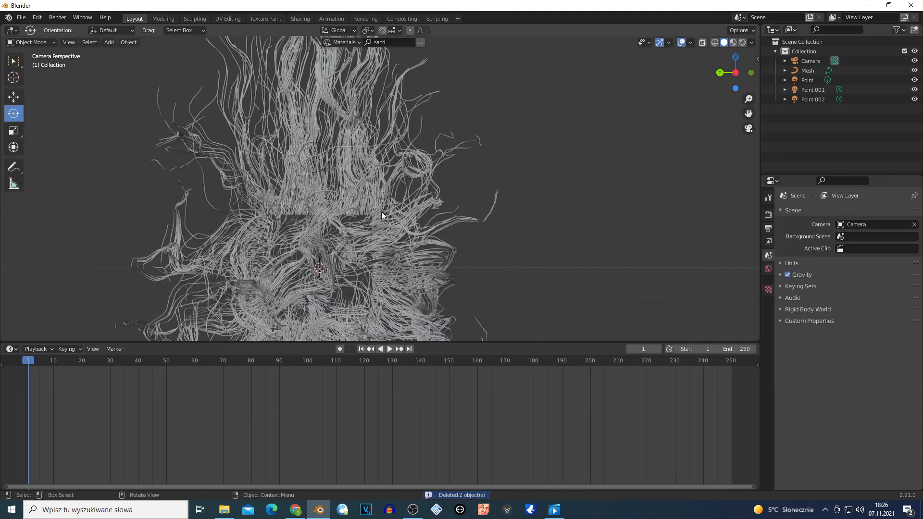
pyautogui.click(382, 211)
pyautogui.hotkey('shift', '`')
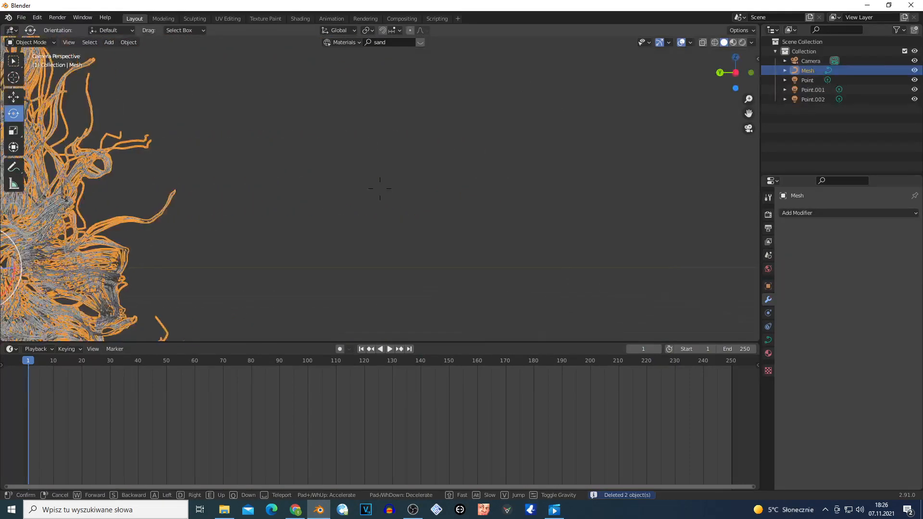
pyautogui.click(380, 189)
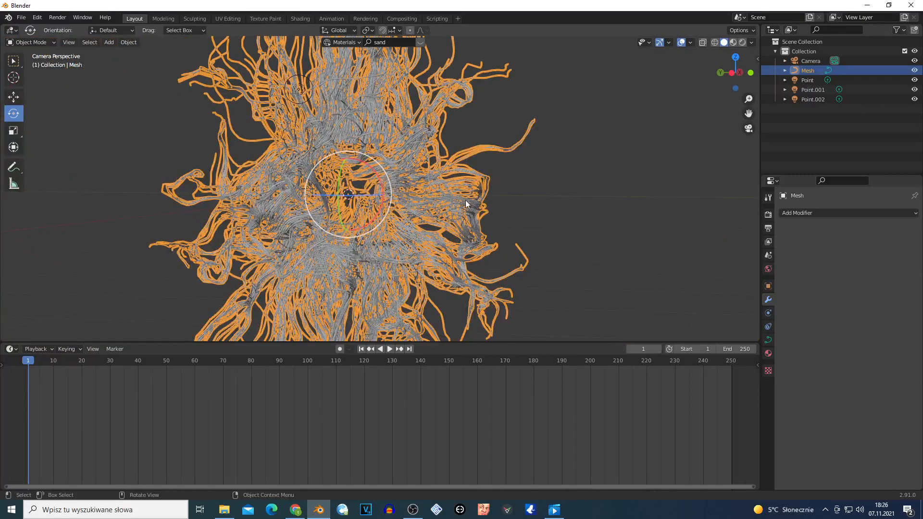
pyautogui.scroll(-3, 466, 200)
pyautogui.click(488, 180)
pyautogui.scroll(3, 434, 189)
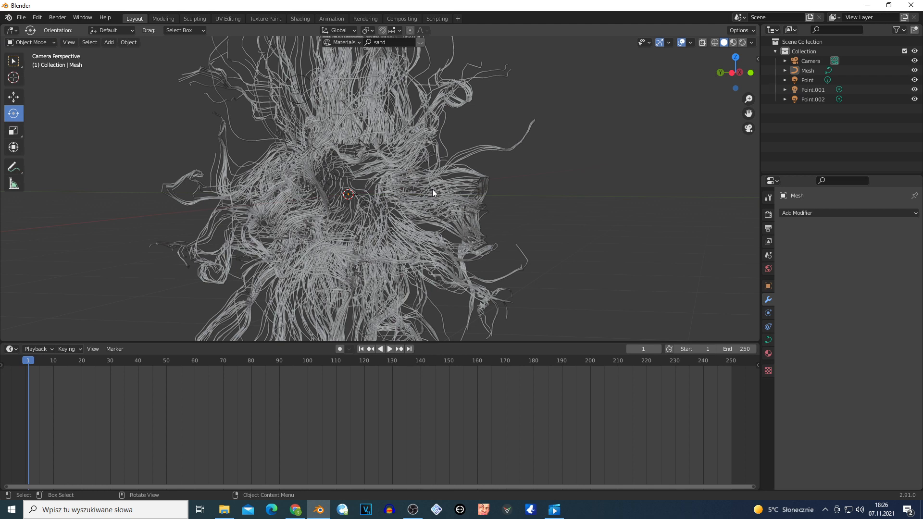
pyautogui.scroll(-3, 448, 206)
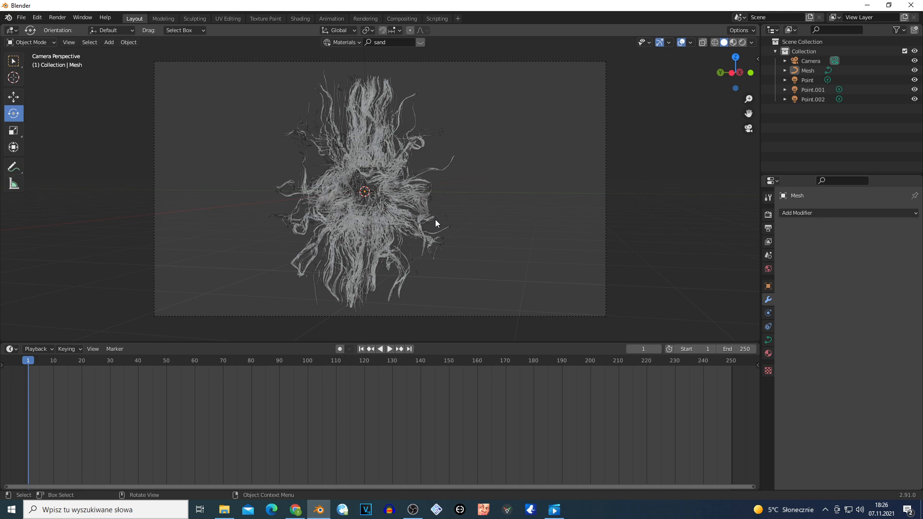
pyautogui.scroll(3, 436, 219)
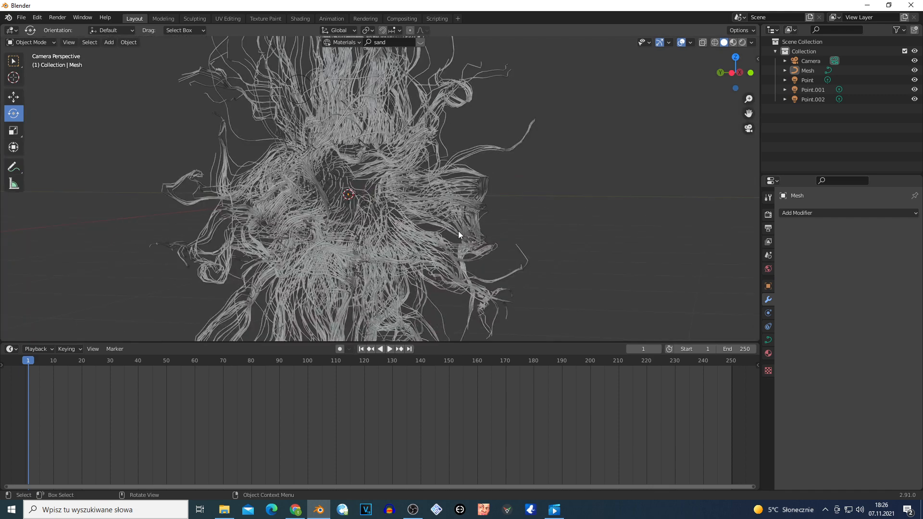
pyautogui.scroll(-3, 458, 232)
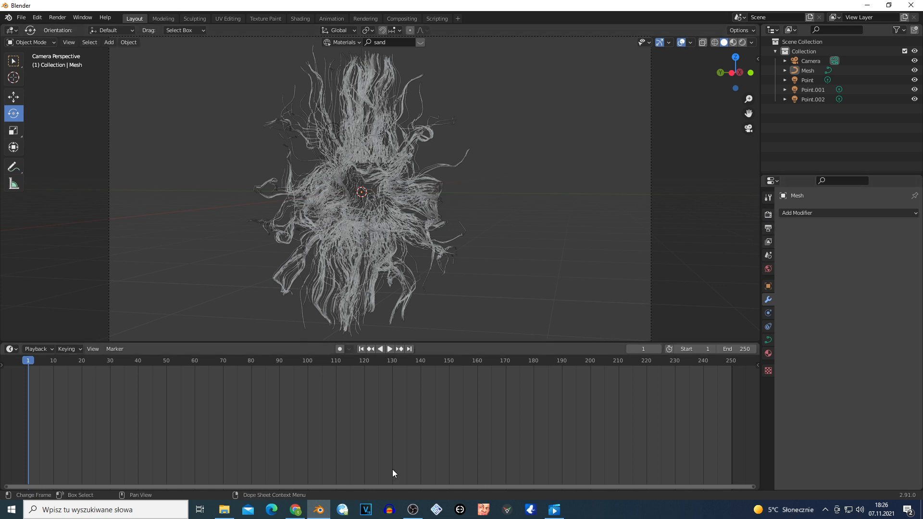
# Step: Enable a transparent film background with Transparent Glass in the Cycles render settings and review the performance options
pyautogui.click(767, 215)
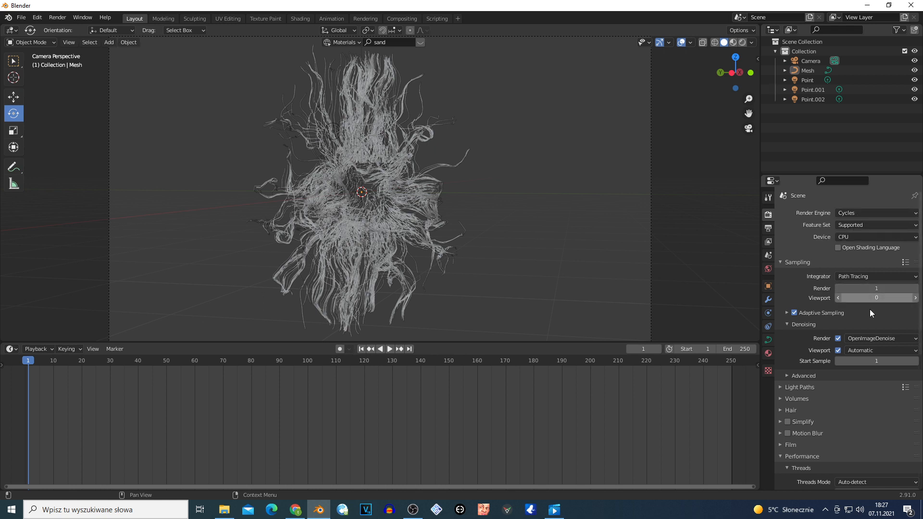
pyautogui.scroll(-10, 844, 347)
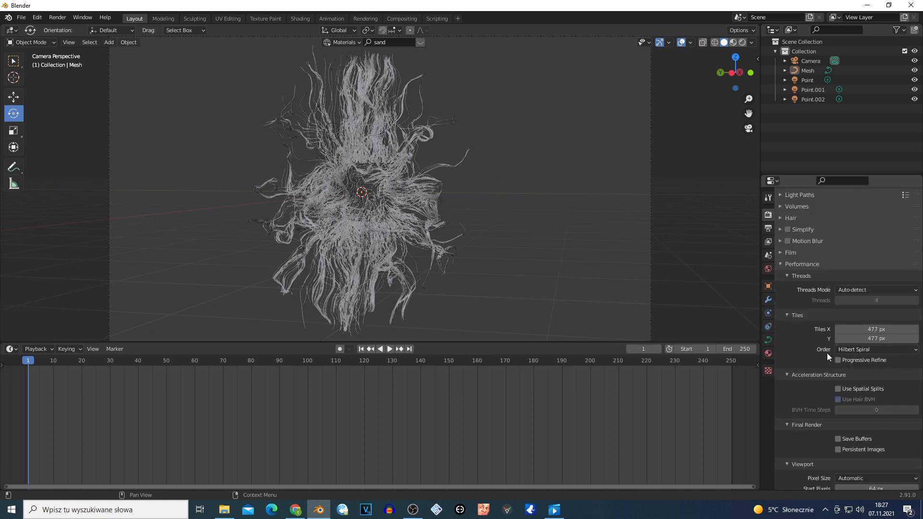
pyautogui.click(781, 253)
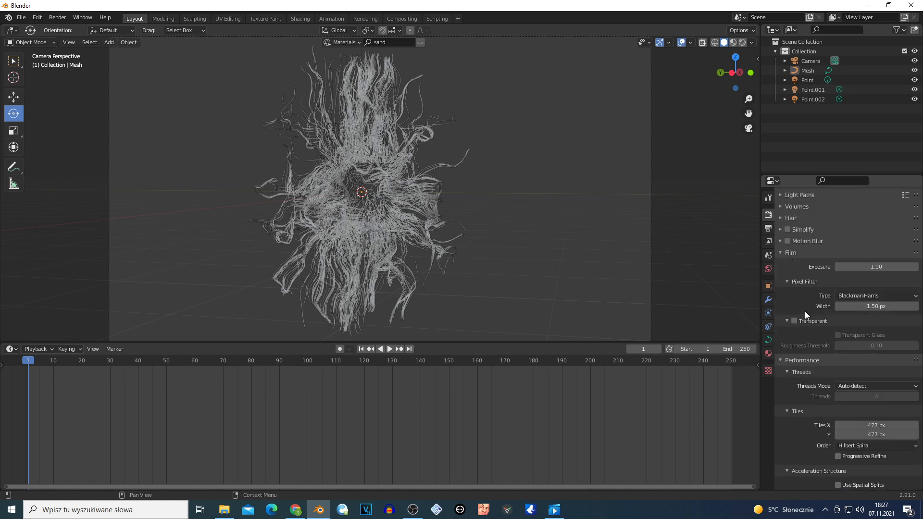
pyautogui.click(796, 321)
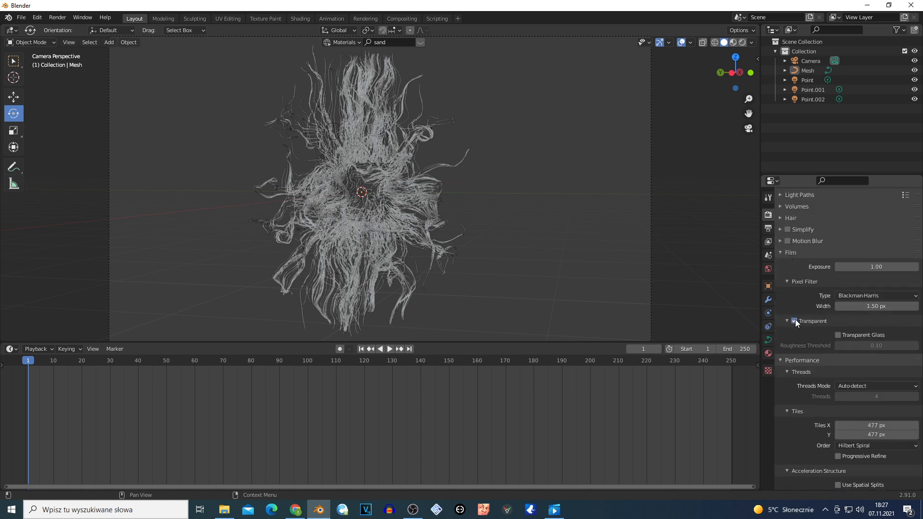
pyautogui.click(839, 335)
pyautogui.scroll(-3, 827, 335)
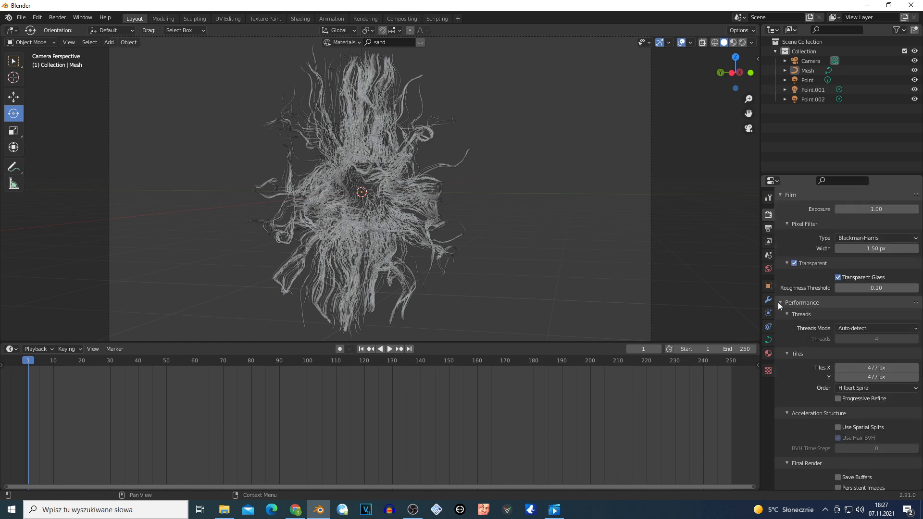
pyautogui.scroll(-4, 817, 336)
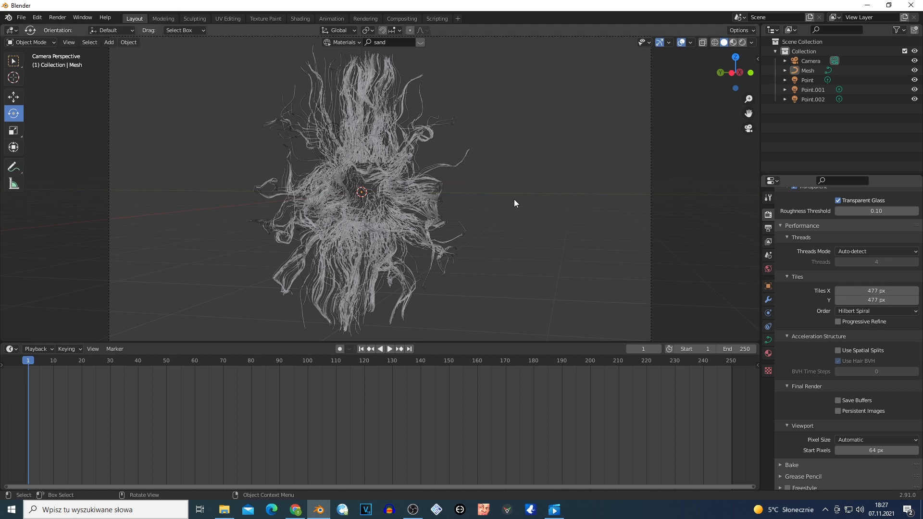
pyautogui.scroll(-1, 876, 311)
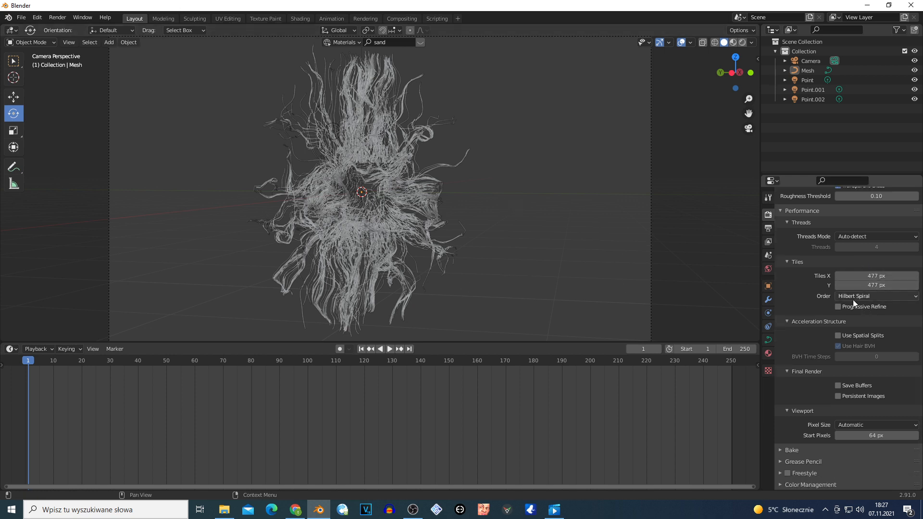
# Step: Open the file format choices in the output settings
pyautogui.click(768, 229)
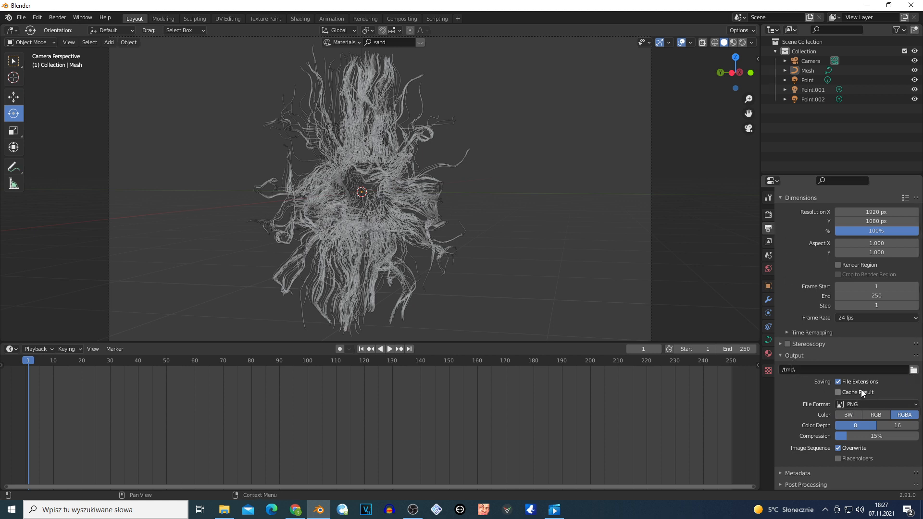
pyautogui.click(849, 404)
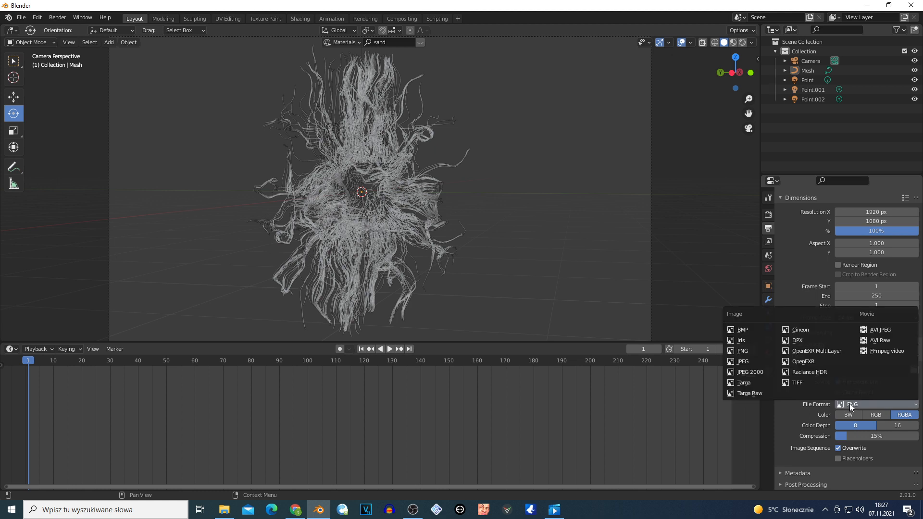